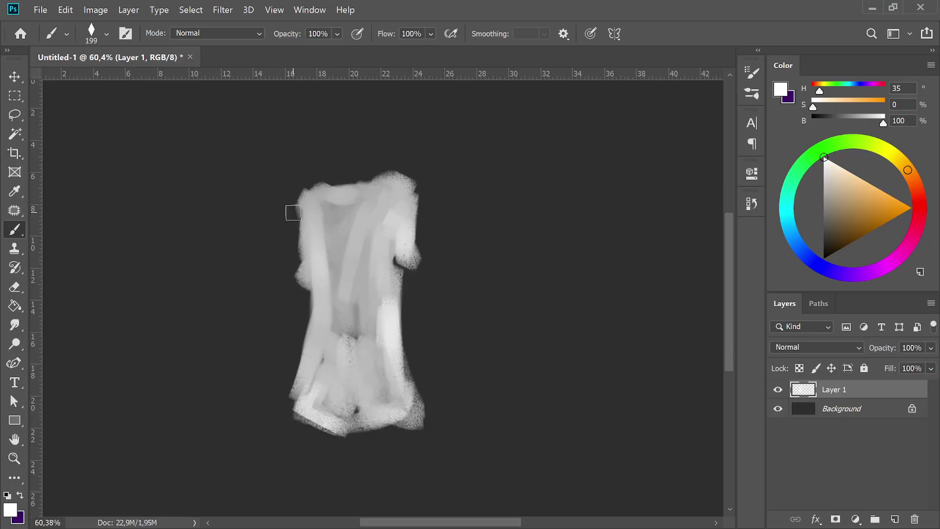
Step: Brush over the grey silhouette's left, top and right edges to tidy its shape
{"action": "left_click_drag", "start_coordinate": [288, 210], "coordinate": [301, 406]}
{"action": "left_click_drag", "start_coordinate": [305, 189], "coordinate": [409, 298]}
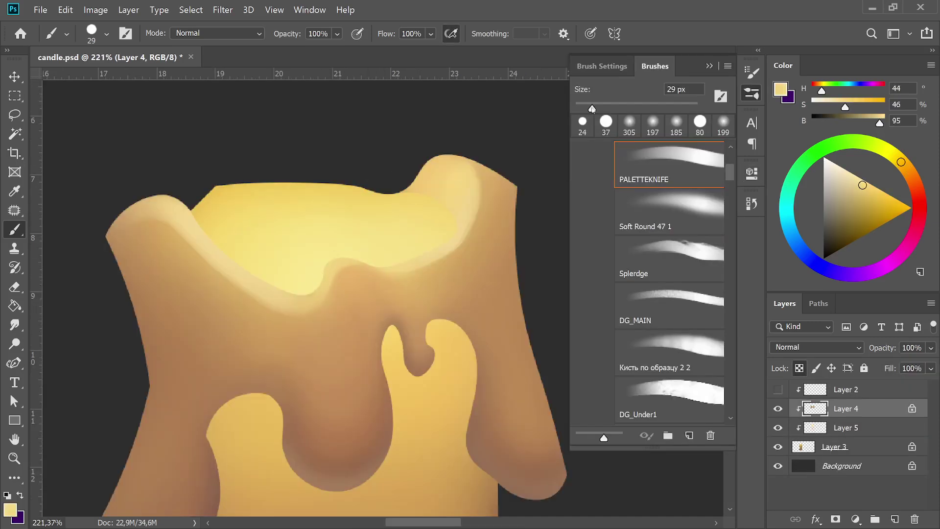
Step: Enlarge the brush slightly and set a warm pale yellow foreground colour
{"action": "left_click_drag", "start_coordinate": [590, 108], "coordinate": [593, 108]}
{"action": "left_click", "coordinate": [263, 283], "text": "alt"}
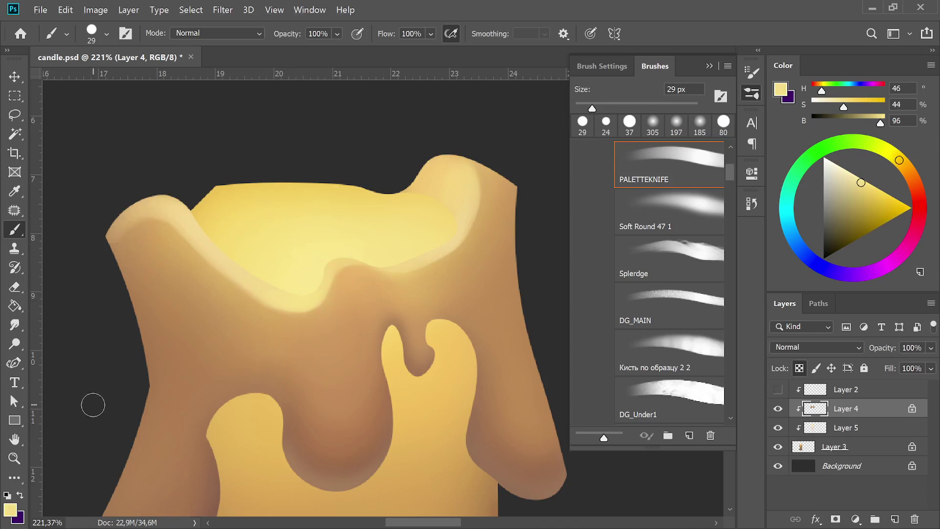
{"action": "left_click", "coordinate": [436, 243], "text": "alt"}
{"action": "left_click_drag", "start_coordinate": [592, 108], "coordinate": [595, 108]}
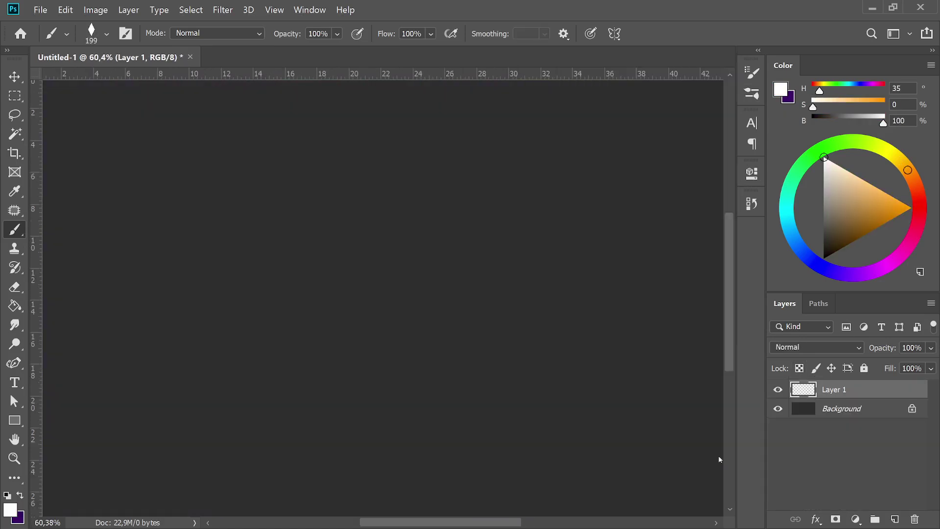
Step: Paint a soft white candle blob on Layer 1, extending it right, down and across the top
{"action": "left_click_drag", "start_coordinate": [318, 221], "coordinate": [320, 303]}
{"action": "mouse_move", "coordinate": [314, 200]}
{"action": "left_mouse_down"}
{"action": "mouse_move", "coordinate": [387, 185]}
{"action": "mouse_move", "coordinate": [350, 336]}
{"action": "left_mouse_up"}
{"action": "left_click_drag", "start_coordinate": [332, 224], "coordinate": [365, 329]}
{"action": "left_click_drag", "start_coordinate": [387, 186], "coordinate": [374, 362]}
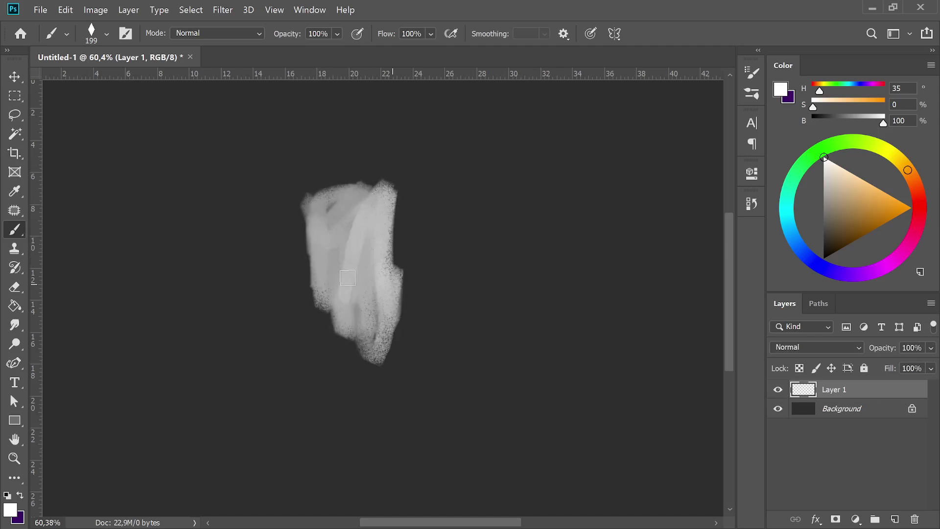
{"action": "mouse_move", "coordinate": [326, 274]}
{"action": "left_mouse_down"}
{"action": "mouse_move", "coordinate": [311, 389]}
{"action": "mouse_move", "coordinate": [350, 343]}
{"action": "mouse_move", "coordinate": [377, 406]}
{"action": "left_mouse_up"}
{"action": "mouse_move", "coordinate": [308, 193]}
{"action": "left_mouse_down"}
{"action": "mouse_move", "coordinate": [314, 220]}
{"action": "mouse_move", "coordinate": [363, 194]}
{"action": "mouse_move", "coordinate": [391, 255]}
{"action": "mouse_move", "coordinate": [398, 383]}
{"action": "mouse_move", "coordinate": [319, 377]}
{"action": "mouse_move", "coordinate": [372, 420]}
{"action": "mouse_move", "coordinate": [406, 391]}
{"action": "mouse_move", "coordinate": [397, 196]}
{"action": "mouse_move", "coordinate": [333, 211]}
{"action": "mouse_move", "coordinate": [394, 189]}
{"action": "mouse_move", "coordinate": [408, 215]}
{"action": "mouse_move", "coordinate": [411, 264]}
{"action": "left_mouse_up"}
Step: Refine the silhouette's edges, bottom corner and darker top with further strokes
{"action": "mouse_move", "coordinate": [350, 194]}
{"action": "left_mouse_down"}
{"action": "mouse_move", "coordinate": [312, 240]}
{"action": "mouse_move", "coordinate": [302, 288]}
{"action": "mouse_move", "coordinate": [312, 215]}
{"action": "left_mouse_up"}
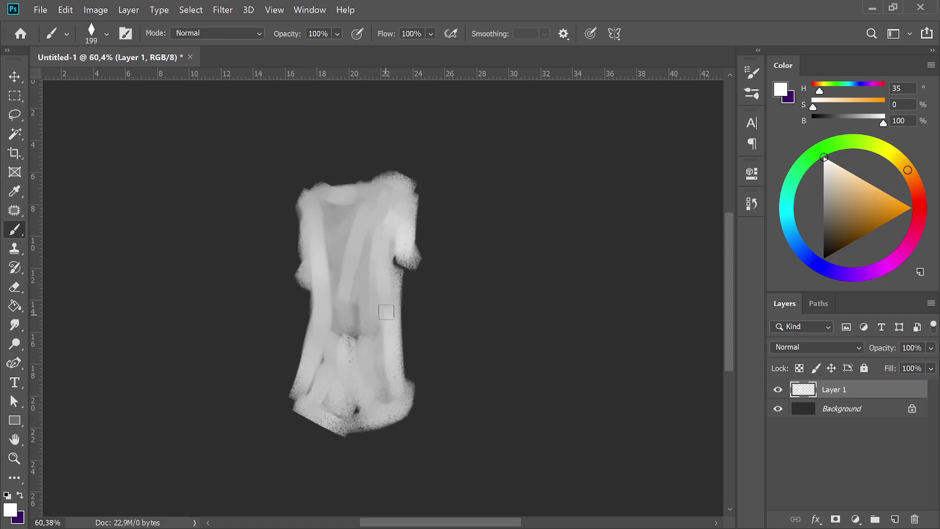
{"action": "mouse_move", "coordinate": [386, 304]}
{"action": "left_mouse_down"}
{"action": "mouse_move", "coordinate": [416, 409]}
{"action": "mouse_move", "coordinate": [313, 417]}
{"action": "mouse_move", "coordinate": [338, 426]}
{"action": "left_mouse_up"}
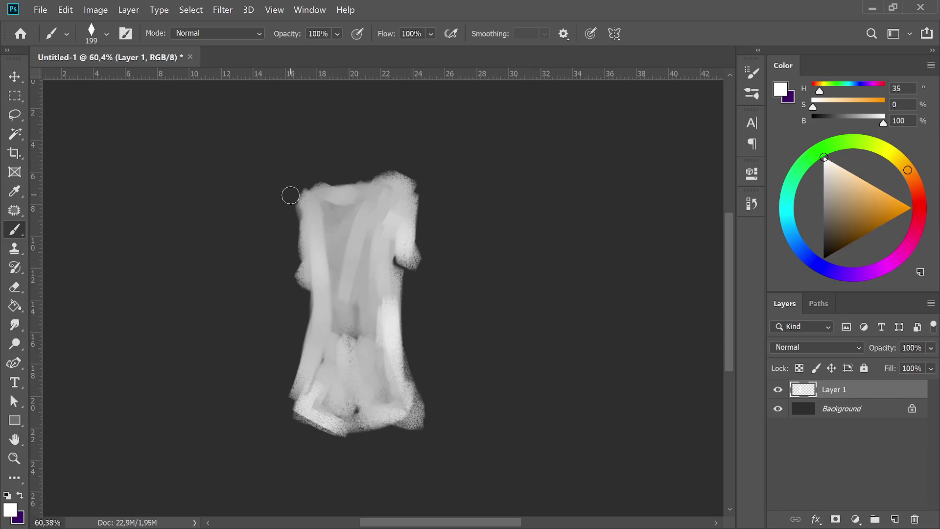
{"action": "left_click_drag", "start_coordinate": [303, 313], "coordinate": [291, 406]}
{"action": "left_click_drag", "start_coordinate": [334, 186], "coordinate": [383, 166]}
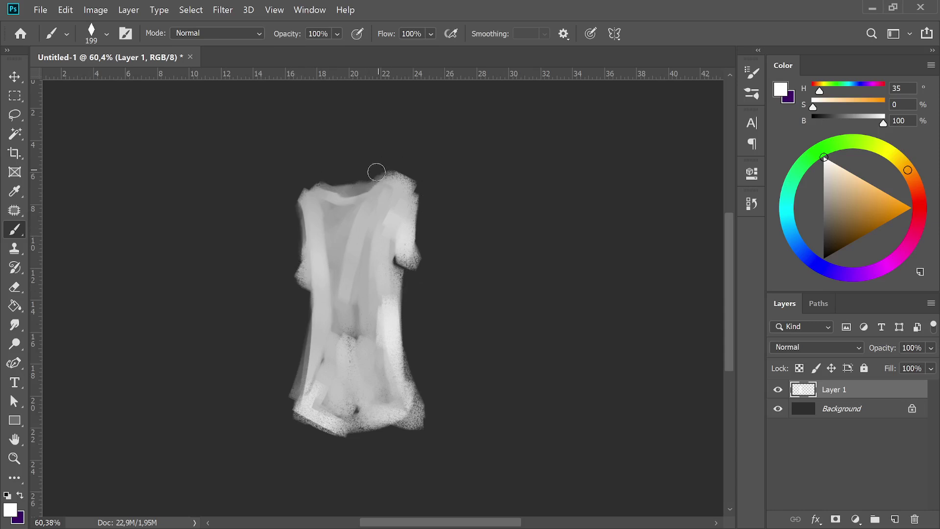
{"action": "mouse_move", "coordinate": [298, 197]}
{"action": "left_mouse_down"}
{"action": "mouse_move", "coordinate": [342, 181]}
{"action": "mouse_move", "coordinate": [411, 181]}
{"action": "mouse_move", "coordinate": [424, 289]}
{"action": "mouse_move", "coordinate": [406, 313]}
{"action": "mouse_move", "coordinate": [424, 419]}
{"action": "left_mouse_up"}
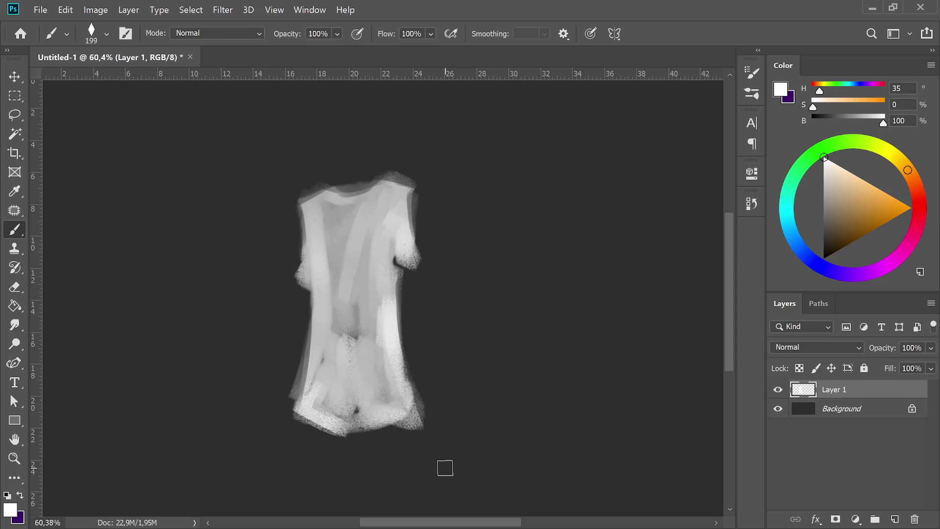
Step: Lower Layer 1 opacity to 21% and add a new layer for sketching
{"action": "left_click", "coordinate": [931, 348]}
{"action": "left_click_drag", "start_coordinate": [931, 368], "coordinate": [869, 367]}
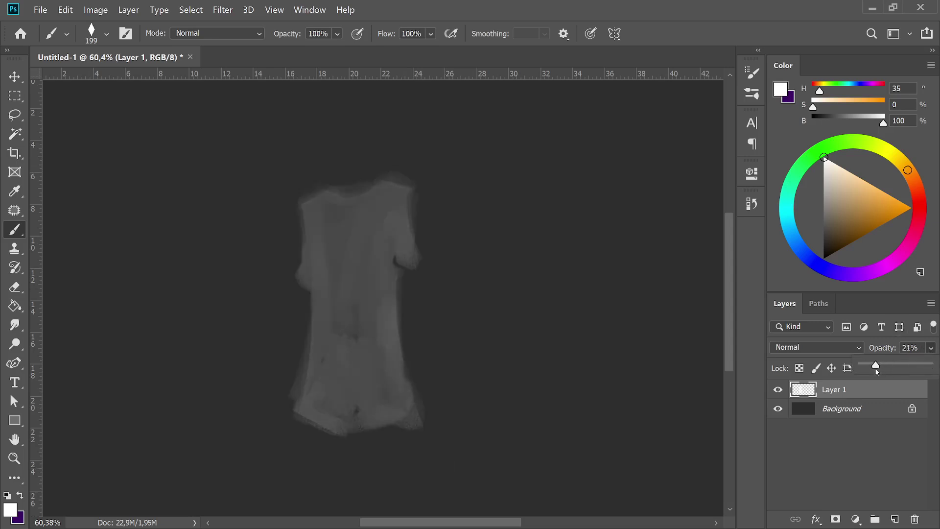
{"action": "key", "text": "ctrl+shift+alt+n"}
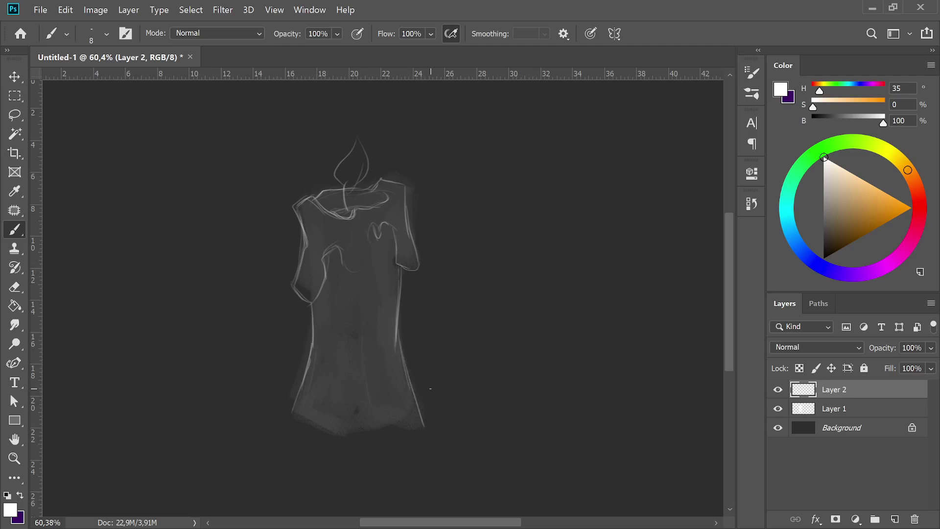
Step: Sketch a line along the candle's right edge and begin tracing its left outline
{"action": "left_click_drag", "start_coordinate": [397, 357], "coordinate": [403, 272]}
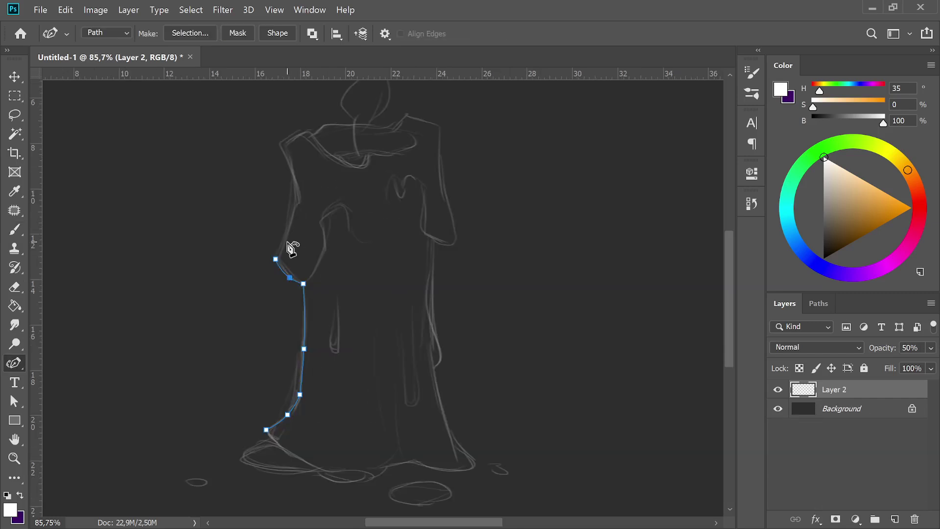
{"action": "left_click", "coordinate": [298, 202]}
Step: Trace a Pen path around the candle body, rim, base and small wax puddles
{"action": "left_click", "coordinate": [287, 236]}
{"action": "left_click", "coordinate": [280, 144]}
{"action": "left_click", "coordinate": [290, 132]}
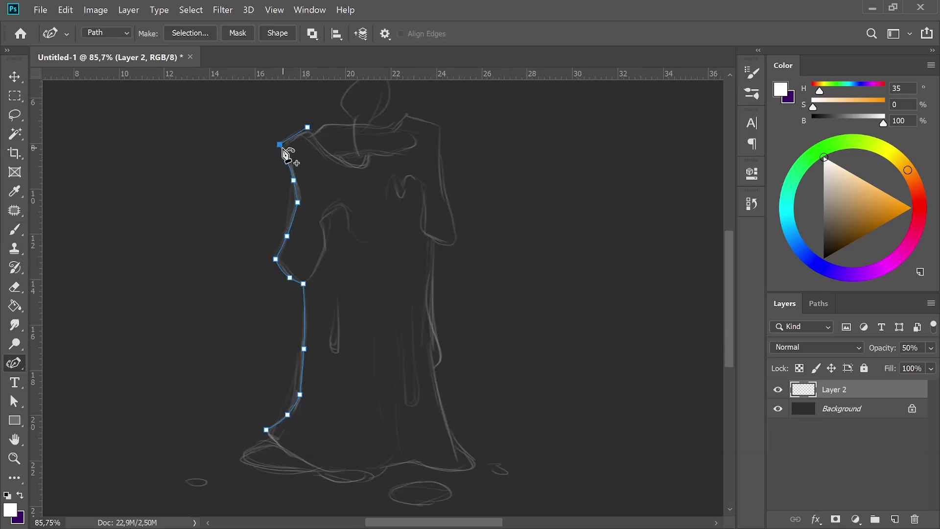
{"action": "left_click", "coordinate": [311, 129]}
{"action": "left_click", "coordinate": [323, 126]}
{"action": "left_click", "coordinate": [379, 125]}
{"action": "left_click", "coordinate": [441, 125]}
{"action": "left_click", "coordinate": [452, 211]}
{"action": "left_click", "coordinate": [454, 444]}
{"action": "left_click", "coordinate": [466, 472]}
{"action": "left_click", "coordinate": [426, 488]}
{"action": "left_click", "coordinate": [399, 495]}
Step: Convert the path to a selection and fill it brown on new Layer 3, then deselect
{"action": "key", "text": "ctrl+Return"}
{"action": "left_click", "coordinate": [894, 519]}
{"action": "left_click", "coordinate": [819, 214]}
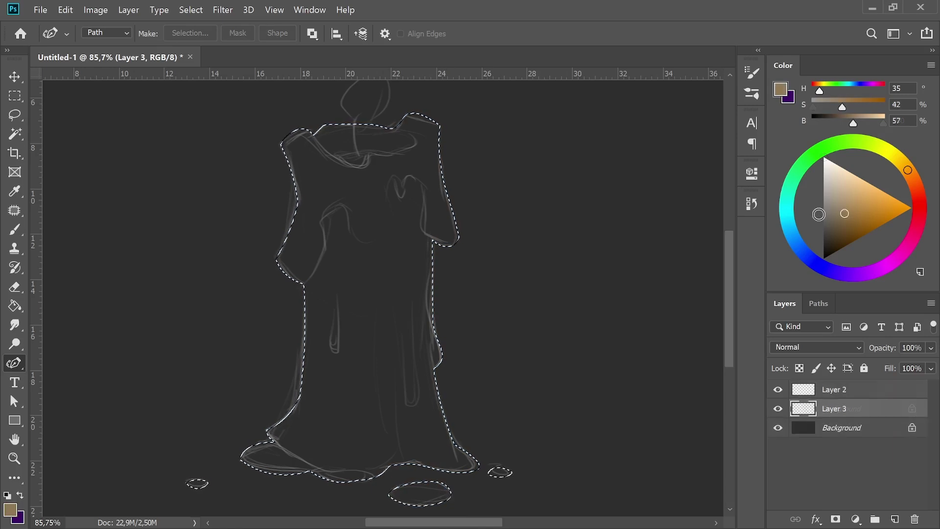
{"action": "key", "text": "alt+BackSpace"}
{"action": "key", "text": "ctrl+d"}
Step: Outline the melted wax top's left drip, rounded bottom and small looped drip
{"action": "left_click", "coordinate": [287, 312]}
{"action": "left_click", "coordinate": [304, 286]}
{"action": "left_click", "coordinate": [333, 282]}
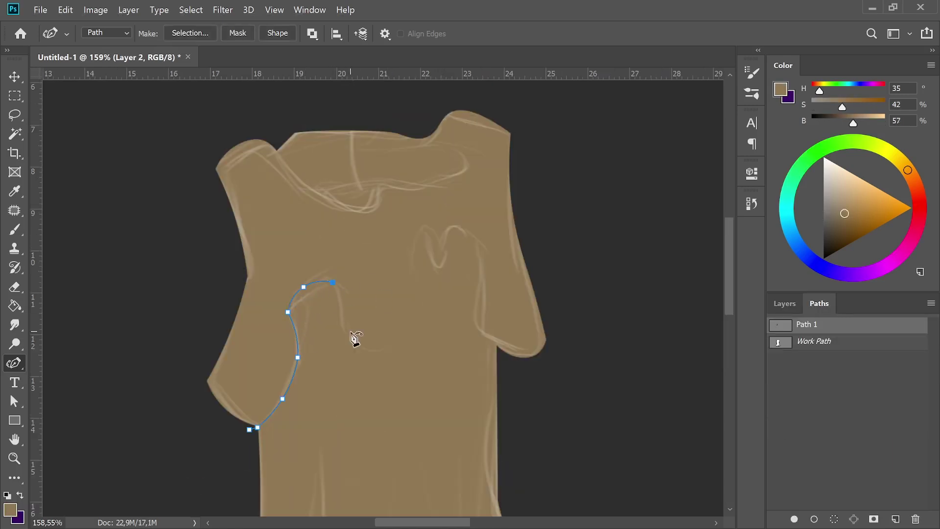
{"action": "left_click", "coordinate": [382, 351]}
{"action": "left_click", "coordinate": [421, 232]}
{"action": "left_click", "coordinate": [461, 228]}
{"action": "left_click", "coordinate": [477, 244]}
{"action": "left_click", "coordinate": [476, 324]}
Step: Carry the drip outline around the right edge, over the rim and back to the top
{"action": "left_click", "coordinate": [497, 346]}
{"action": "left_click", "coordinate": [516, 373]}
{"action": "left_click", "coordinate": [586, 310]}
{"action": "left_click", "coordinate": [538, 111]}
{"action": "left_click", "coordinate": [421, 138]}
{"action": "left_click", "coordinate": [410, 191]}
{"action": "left_click", "coordinate": [364, 209]}
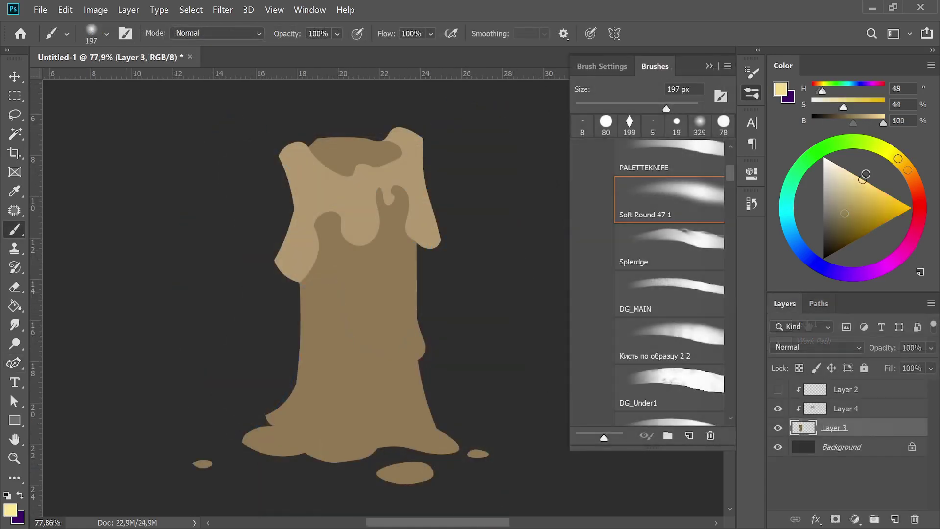
Step: Shade the candle base and lower body with reddish-brown and darker brown
{"action": "left_click", "coordinate": [849, 209]}
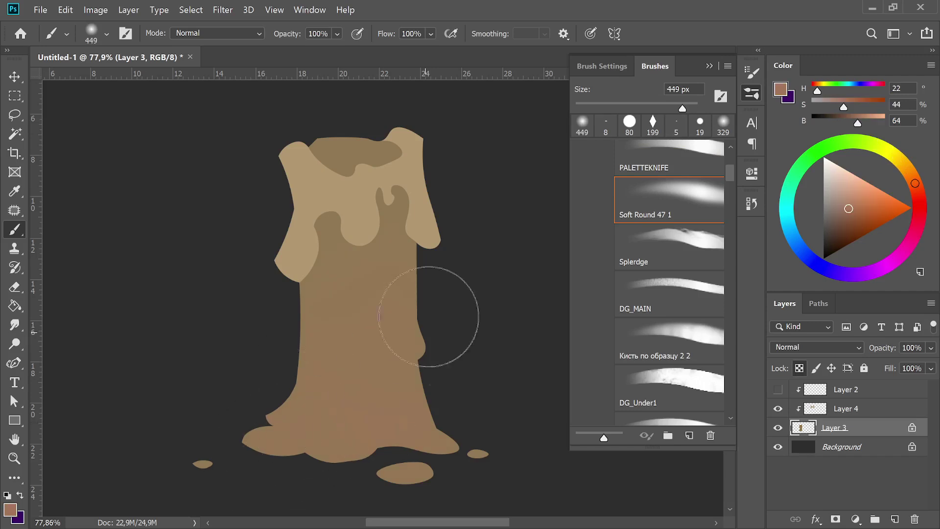
{"action": "left_click_drag", "start_coordinate": [415, 460], "coordinate": [314, 503]}
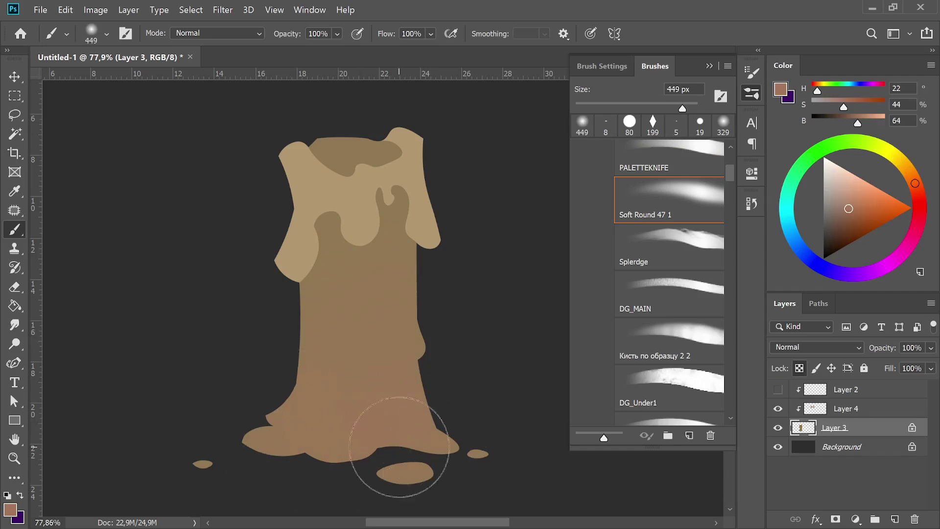
{"action": "left_click", "coordinate": [913, 186]}
{"action": "left_click_drag", "start_coordinate": [841, 211], "coordinate": [835, 214]}
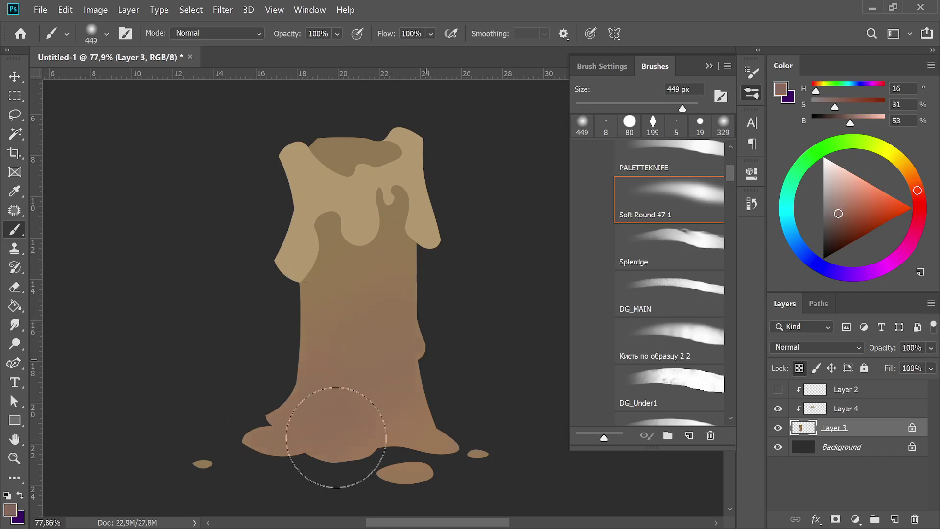
{"action": "left_click_drag", "start_coordinate": [346, 388], "coordinate": [422, 369]}
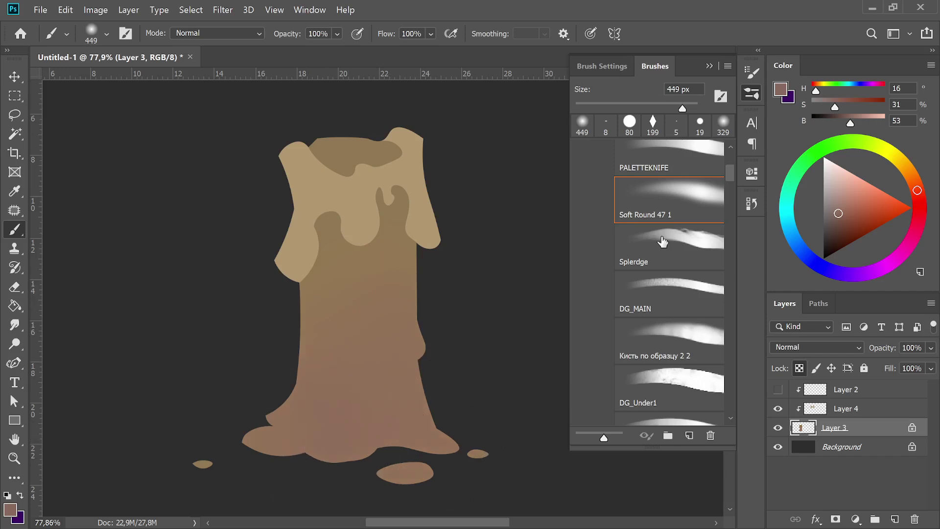
Step: Pick a muted orange and lighten the candle top, redoing the first stroke
{"action": "left_click", "coordinate": [905, 160]}
{"action": "left_click", "coordinate": [878, 188]}
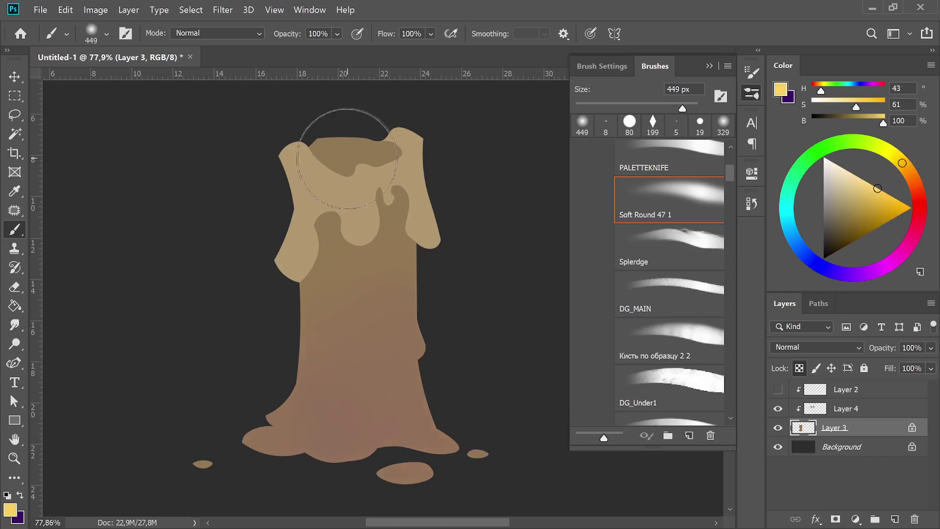
{"action": "left_click", "coordinate": [872, 196]}
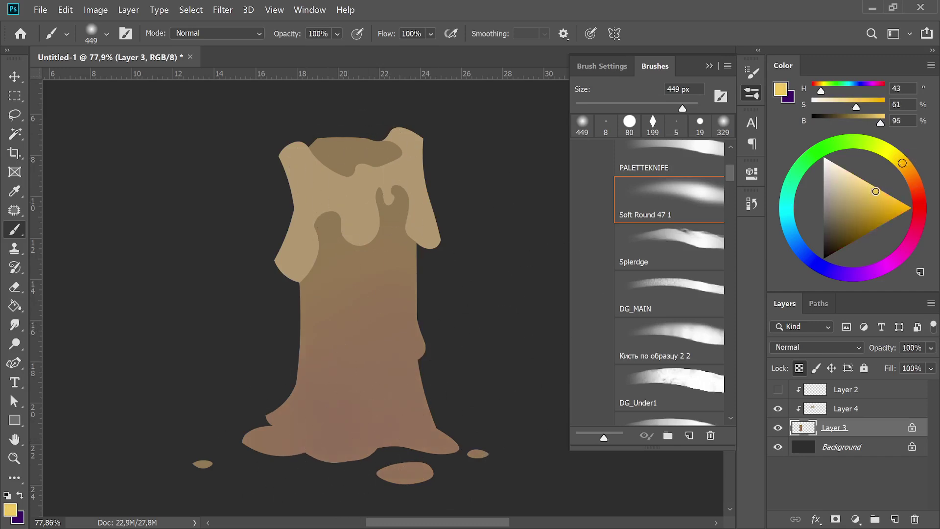
{"action": "left_click_drag", "start_coordinate": [905, 171], "coordinate": [907, 167]}
{"action": "left_click", "coordinate": [866, 192]}
{"action": "mouse_move", "coordinate": [305, 329]}
{"action": "left_mouse_down"}
{"action": "mouse_move", "coordinate": [399, 185]}
{"action": "mouse_move", "coordinate": [374, 94]}
{"action": "mouse_move", "coordinate": [407, 160]}
{"action": "left_mouse_up"}
{"action": "key", "text": "ctrl+z"}
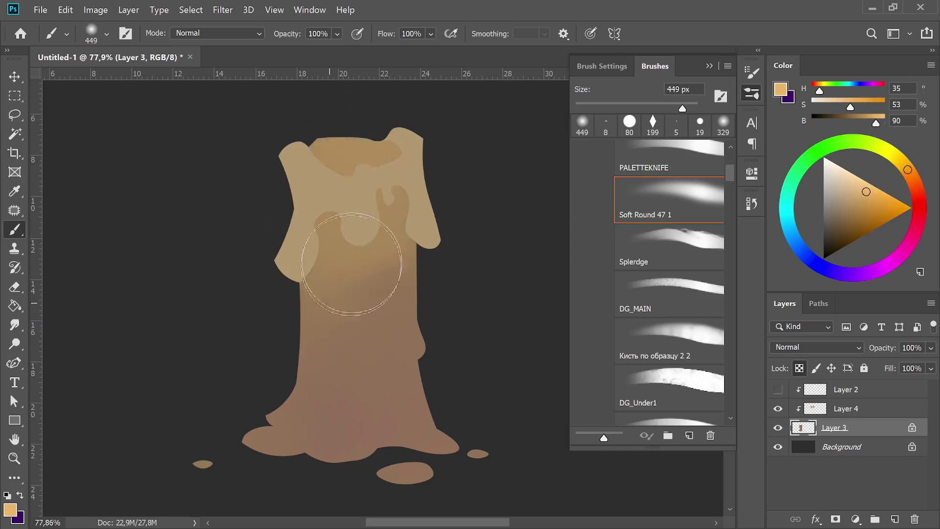
{"action": "left_click_drag", "start_coordinate": [377, 160], "coordinate": [374, 264]}
Step: Pick a saturated orange and sample browns and tans from the candle body
{"action": "left_click", "coordinate": [913, 179]}
{"action": "left_click", "coordinate": [888, 194]}
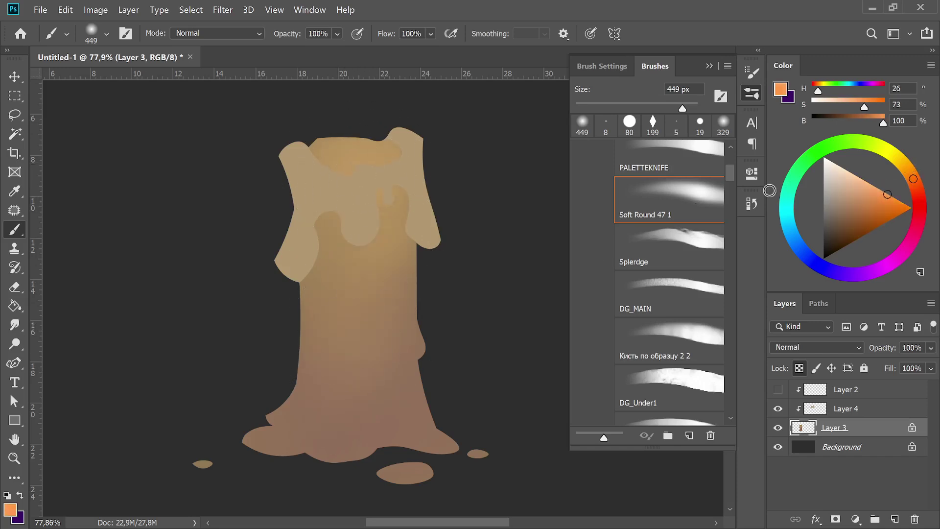
{"action": "left_click", "coordinate": [321, 353], "text": "alt"}
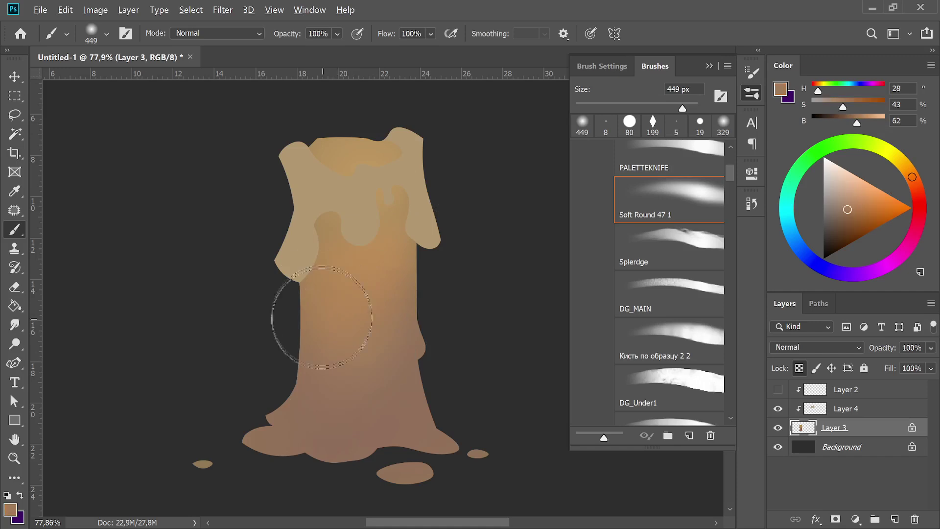
{"action": "left_click", "coordinate": [373, 305], "text": "alt"}
{"action": "left_click", "coordinate": [319, 210], "text": "alt"}
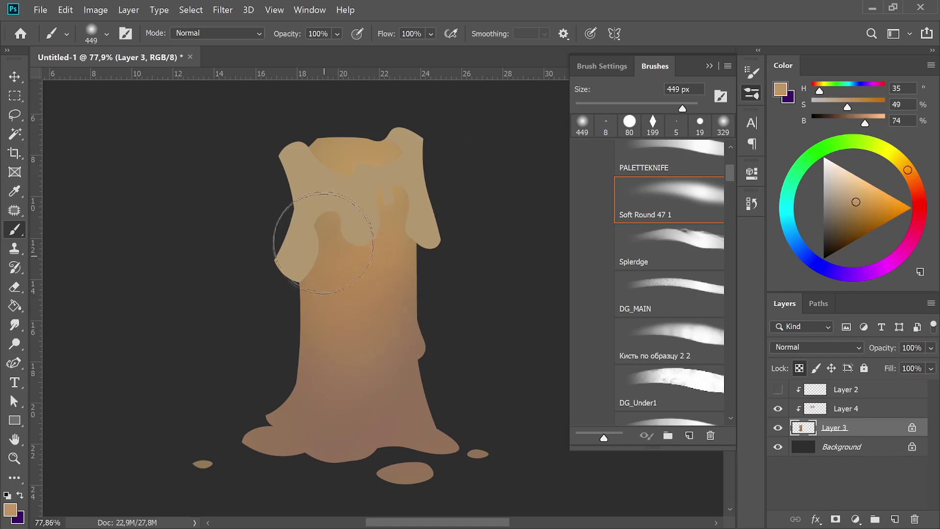
{"action": "left_click", "coordinate": [377, 273], "text": "alt"}
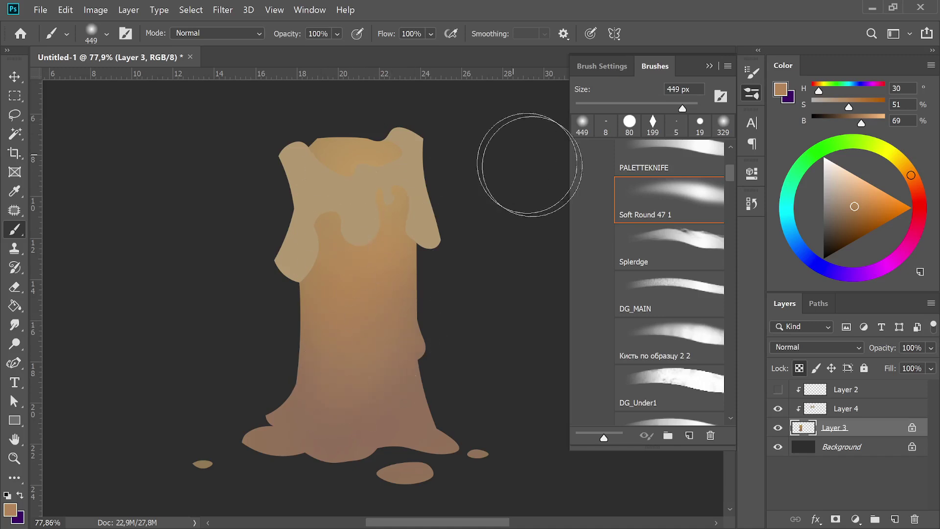
Step: Paint a soft pale yellow glow across the candle top
{"action": "left_click", "coordinate": [898, 158]}
{"action": "left_click", "coordinate": [867, 182]}
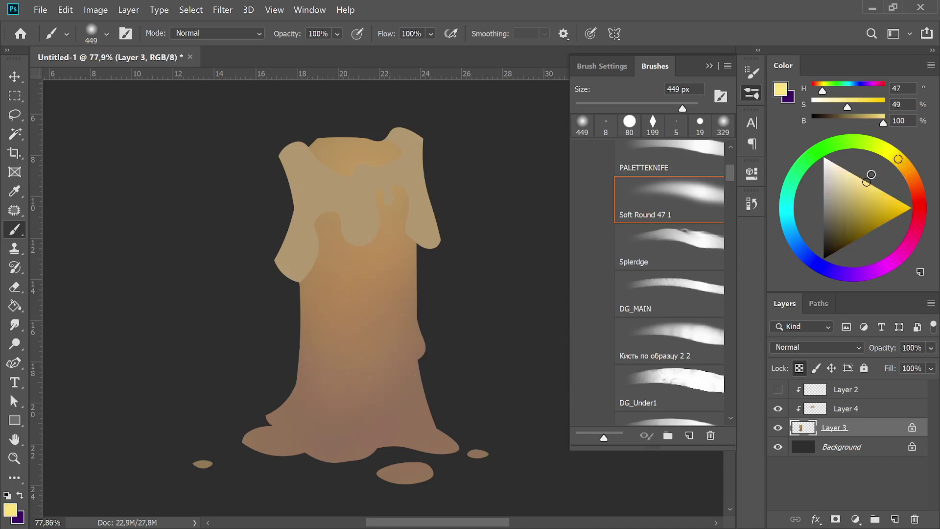
{"action": "left_click_drag", "start_coordinate": [318, 146], "coordinate": [362, 151]}
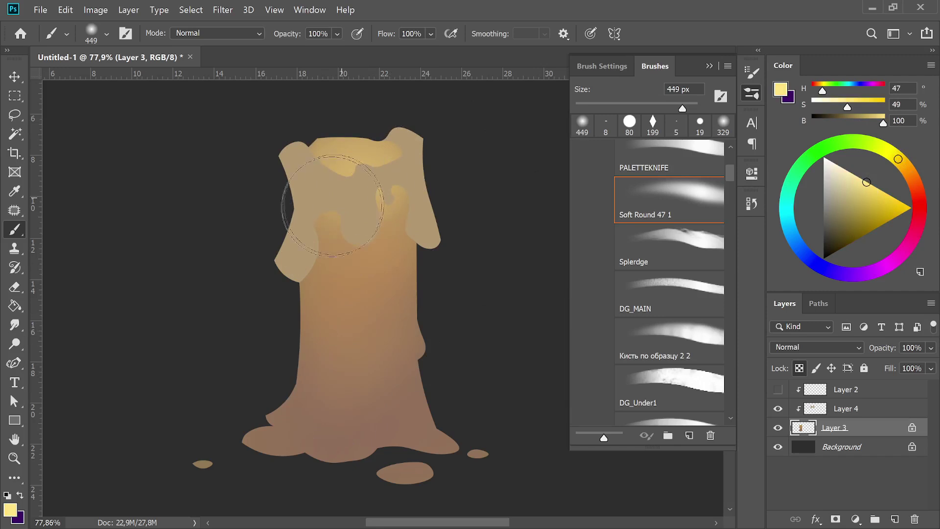
{"action": "mouse_move", "coordinate": [349, 172]}
{"action": "left_mouse_down"}
{"action": "mouse_move", "coordinate": [338, 146]}
{"action": "mouse_move", "coordinate": [397, 155]}
{"action": "left_mouse_up"}
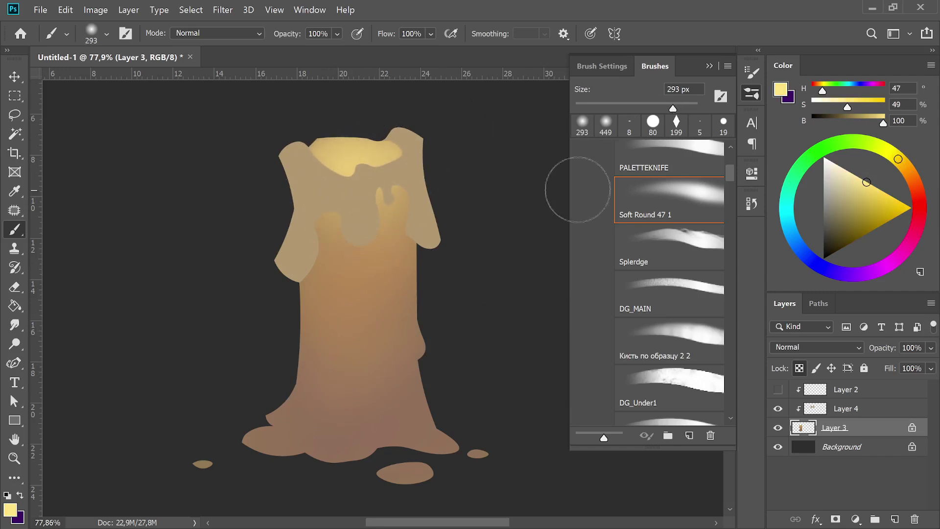
Step: Choose orange-yellow and orange tones for the body, then move to Layer 4
{"action": "left_click", "coordinate": [905, 166]}
{"action": "left_click", "coordinate": [884, 192]}
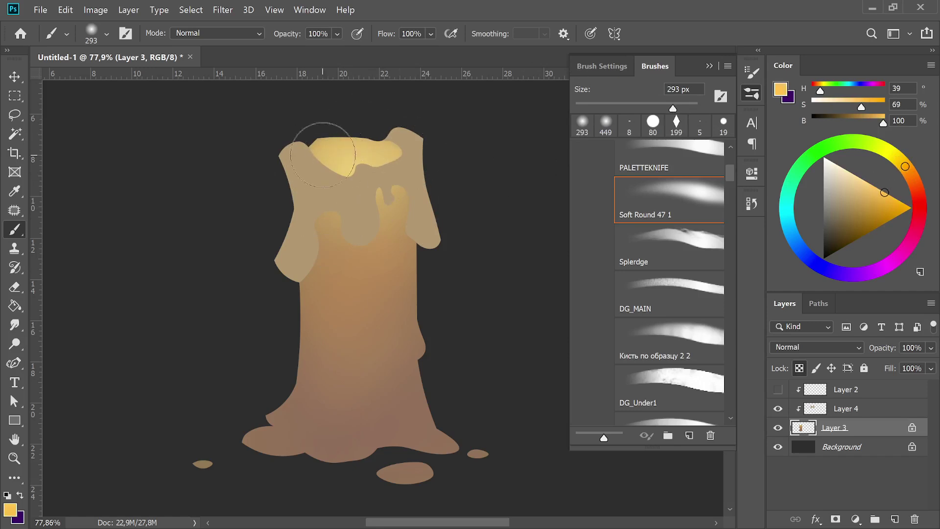
{"action": "left_click", "coordinate": [372, 147], "text": "alt"}
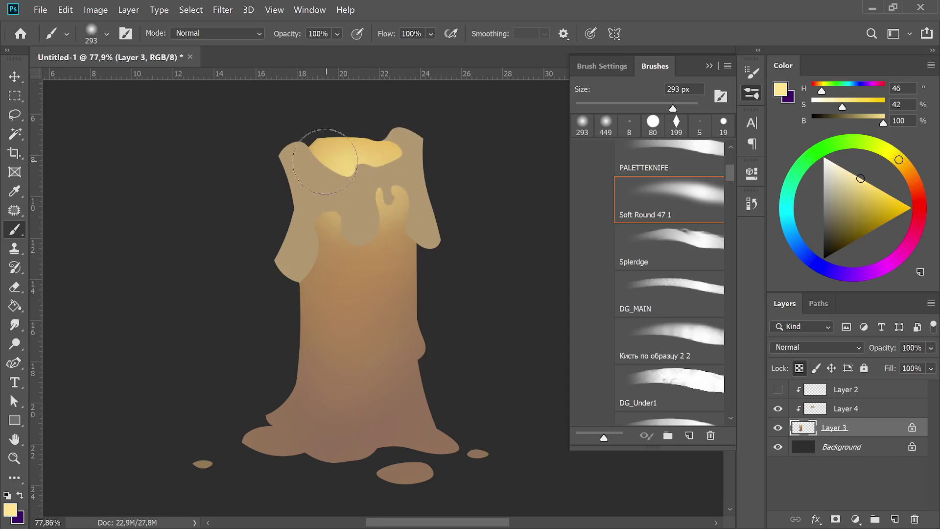
{"action": "left_click", "coordinate": [388, 237], "text": "alt"}
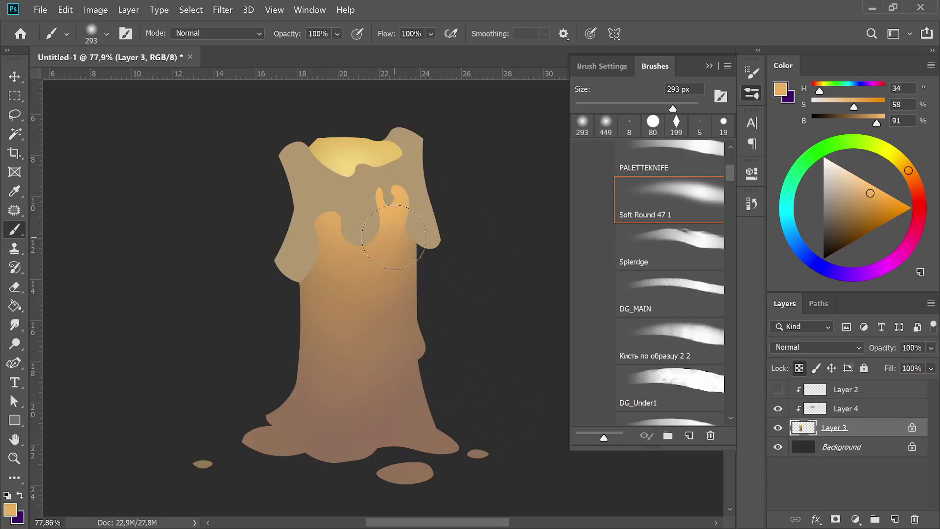
{"action": "left_click", "coordinate": [817, 411]}
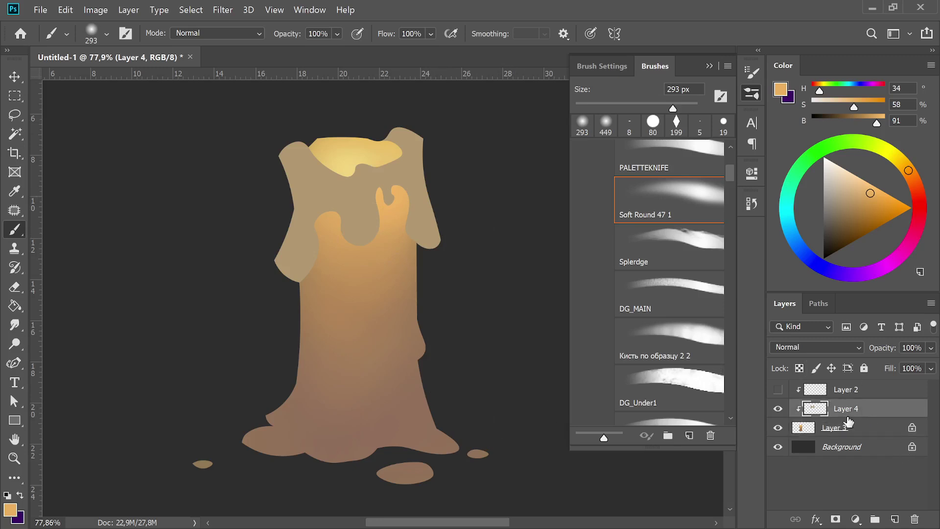
Step: With a 245 px brush, shade the drips and candle's left edge with browns
{"action": "left_click", "coordinate": [713, 407]}
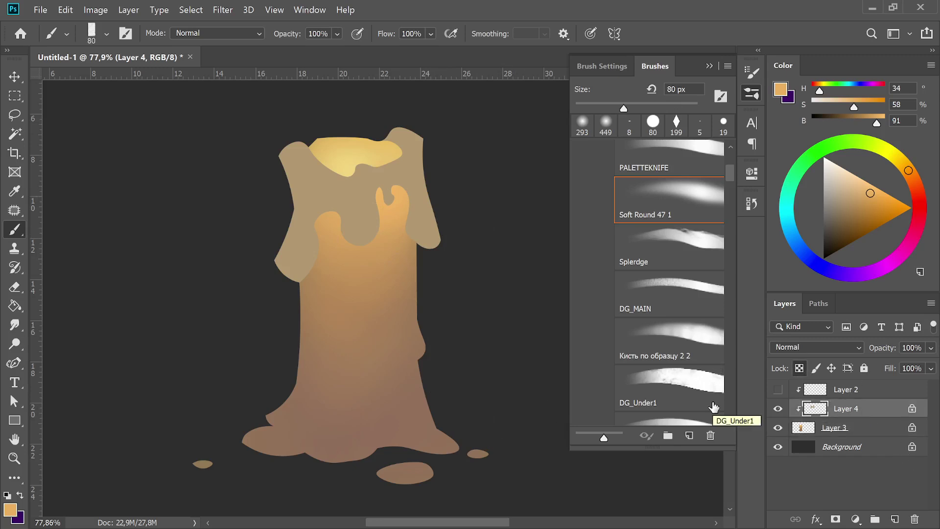
{"action": "left_click", "coordinate": [409, 418], "text": "alt"}
{"action": "left_click_drag", "start_coordinate": [624, 108], "coordinate": [671, 109]}
{"action": "left_click_drag", "start_coordinate": [406, 190], "coordinate": [420, 251]}
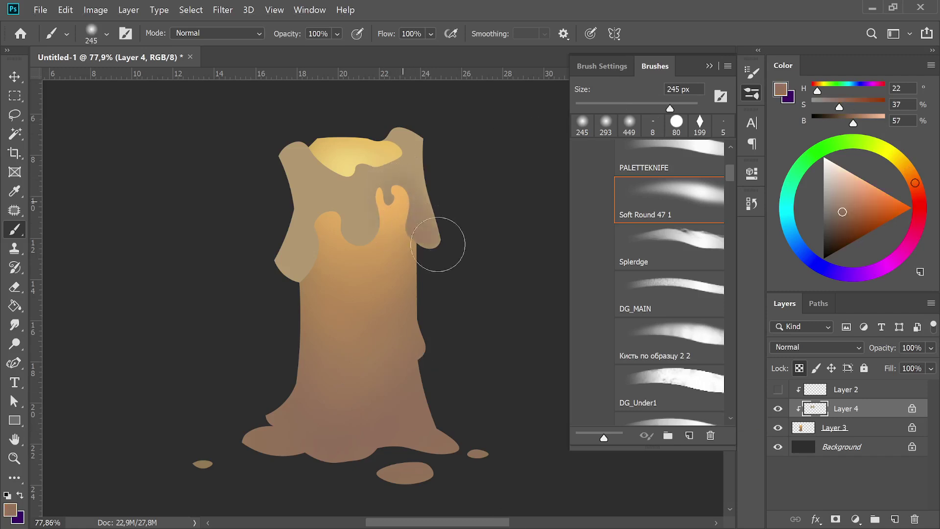
{"action": "mouse_move", "coordinate": [294, 274]}
{"action": "left_mouse_down"}
{"action": "mouse_move", "coordinate": [279, 215]}
{"action": "mouse_move", "coordinate": [331, 240]}
{"action": "mouse_move", "coordinate": [365, 230]}
{"action": "mouse_move", "coordinate": [368, 210]}
{"action": "left_mouse_up"}
{"action": "left_click_drag", "start_coordinate": [289, 277], "coordinate": [284, 255]}
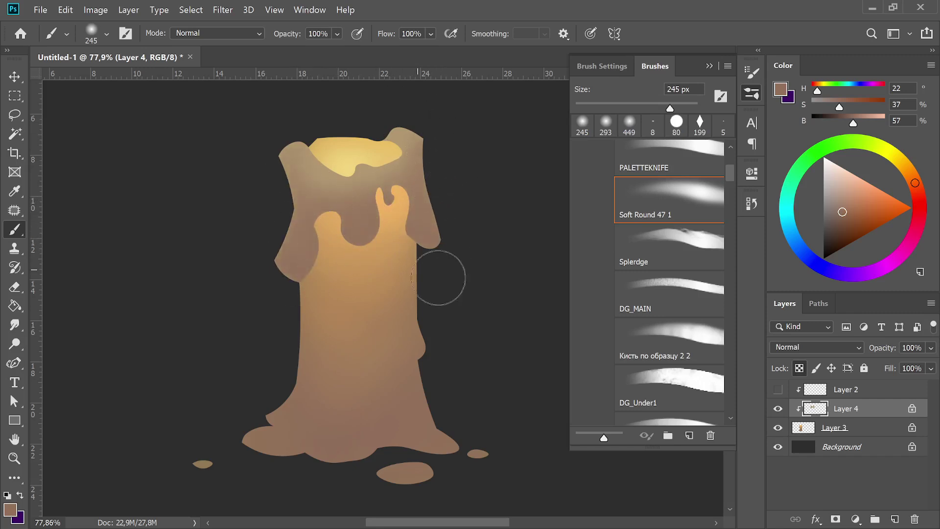
{"action": "left_click", "coordinate": [357, 329], "text": "alt"}
{"action": "left_click_drag", "start_coordinate": [298, 263], "coordinate": [288, 221]}
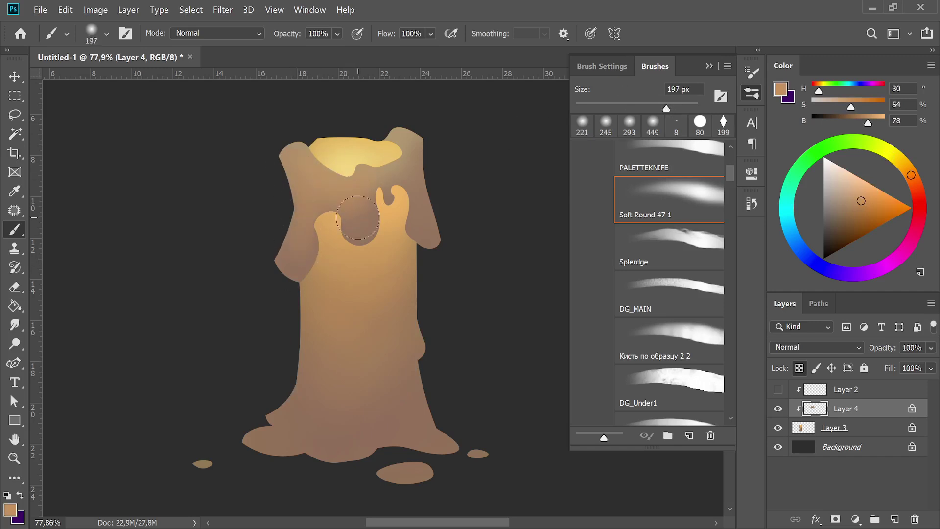
{"action": "left_click_drag", "start_coordinate": [357, 215], "coordinate": [369, 184]}
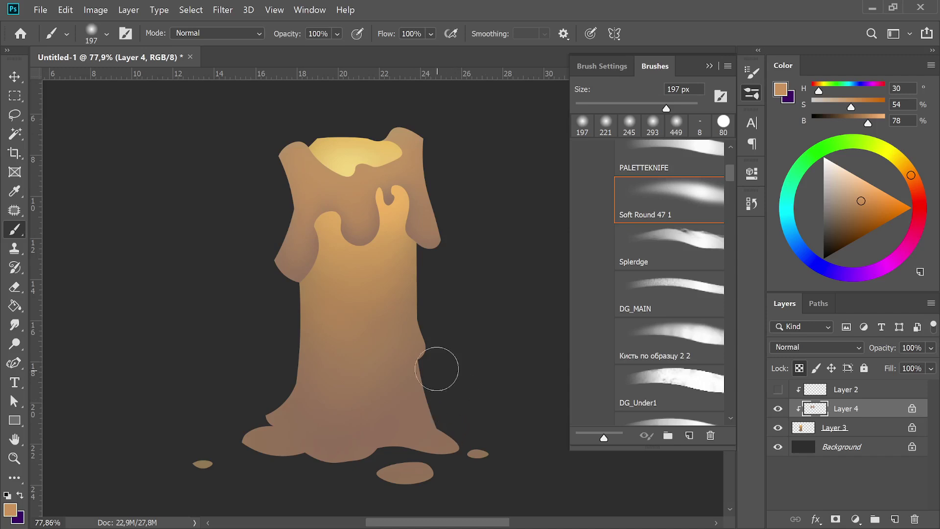
Step: Light the top-left and top-right lobes and the rim with bright gold, shrinking the brush
{"action": "left_click", "coordinate": [905, 168]}
{"action": "left_click", "coordinate": [871, 185]}
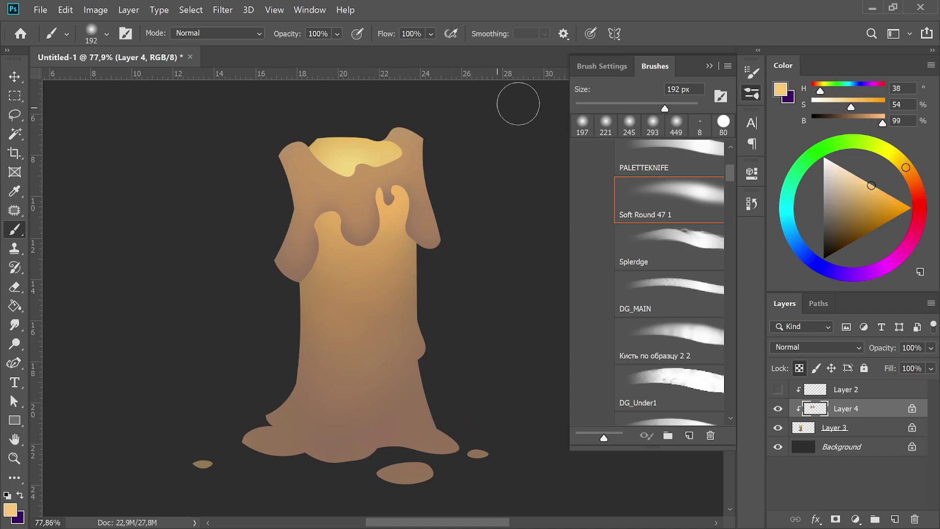
{"action": "left_click_drag", "start_coordinate": [293, 143], "coordinate": [313, 184]}
{"action": "key", "text": "bracketleft"}
{"action": "left_click_drag", "start_coordinate": [401, 139], "coordinate": [387, 129]}
{"action": "key", "text": "bracketleft"}
{"action": "key", "text": "bracketleft"}
{"action": "key", "text": "bracketleft"}
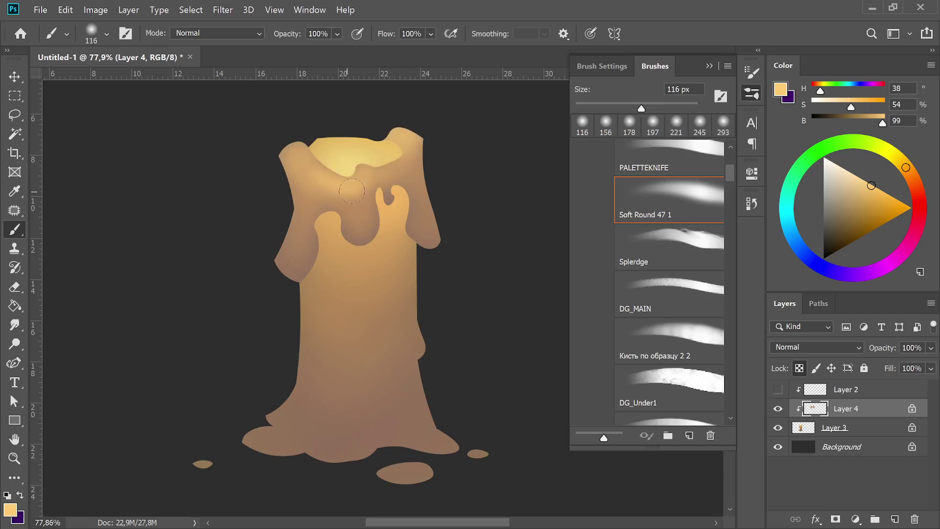
{"action": "mouse_move", "coordinate": [302, 147]}
{"action": "left_mouse_down"}
{"action": "mouse_move", "coordinate": [355, 164]}
{"action": "mouse_move", "coordinate": [399, 158]}
{"action": "left_mouse_up"}
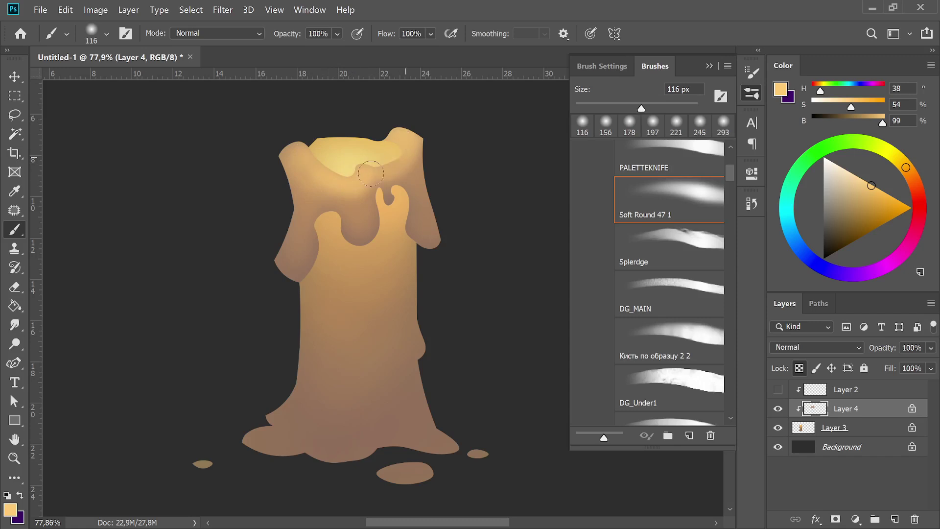
Step: Add warm light to the upper-left wax, then sample a warm orange on Layer 3
{"action": "left_click", "coordinate": [392, 216], "text": "alt"}
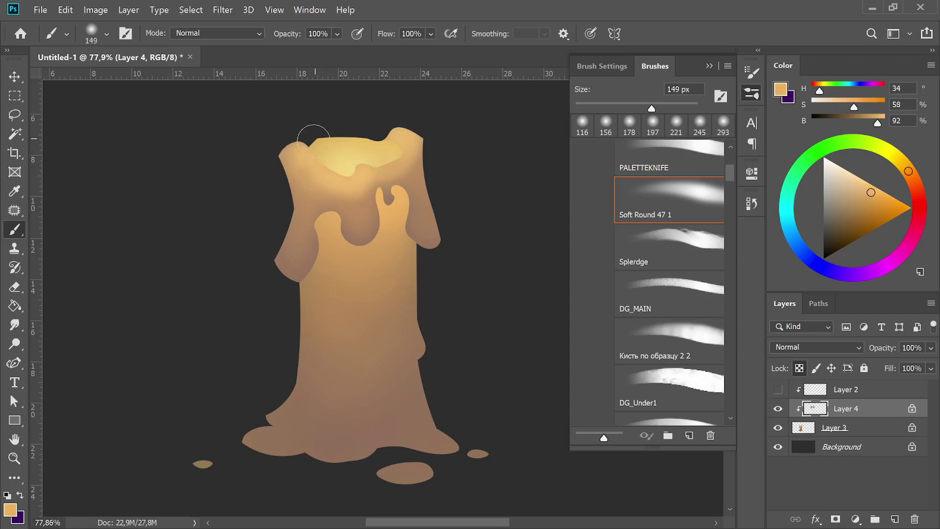
{"action": "left_click_drag", "start_coordinate": [322, 197], "coordinate": [315, 165]}
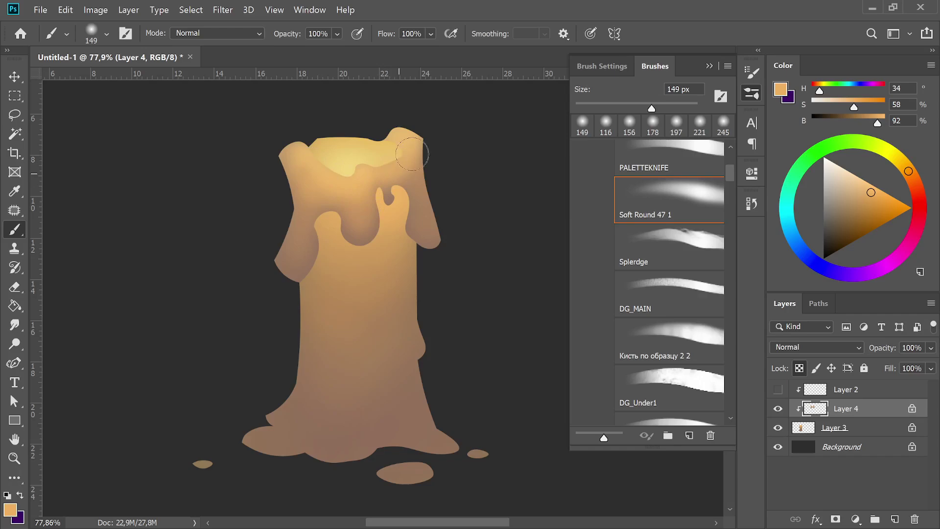
{"action": "key", "text": "bracketright"}
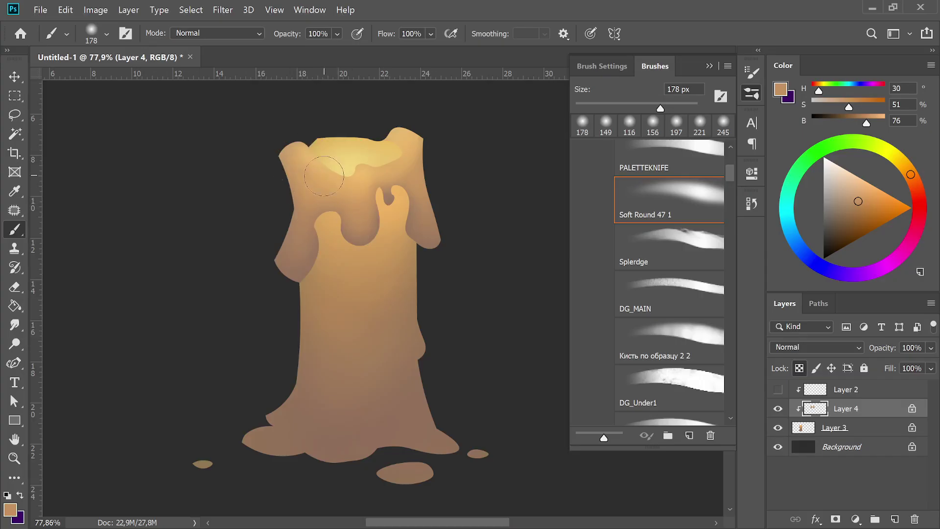
{"action": "left_click", "coordinate": [368, 195], "text": "alt"}
{"action": "key", "text": "alt+bracketleft"}
{"action": "left_click", "coordinate": [405, 271], "text": "alt"}
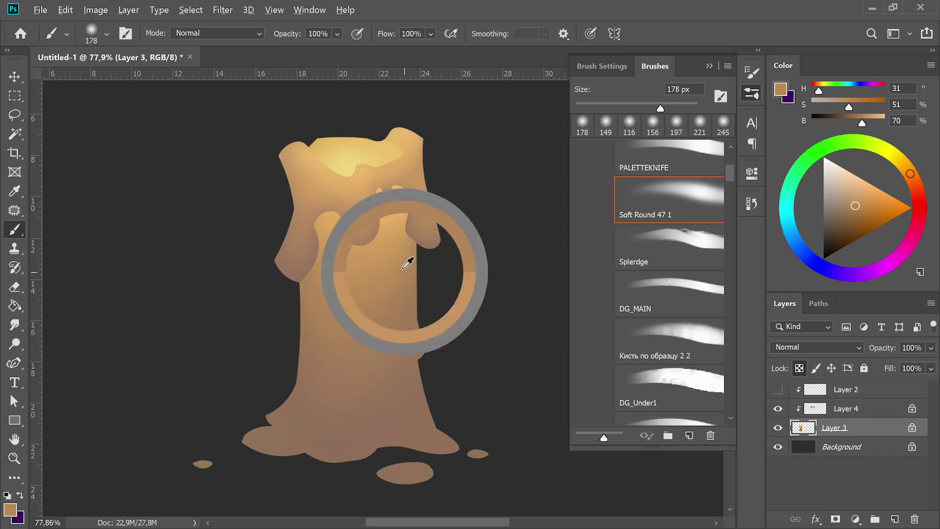
Step: Brighten the candle top with a refined pale yellow
{"action": "left_click", "coordinate": [325, 159], "text": "alt"}
{"action": "left_click", "coordinate": [384, 142], "text": "alt"}
{"action": "left_click", "coordinate": [325, 175], "text": "alt"}
{"action": "mouse_move", "coordinate": [325, 176]}
{"action": "left_mouse_down"}
{"action": "mouse_move", "coordinate": [345, 160]}
{"action": "mouse_move", "coordinate": [355, 166]}
{"action": "left_mouse_up"}
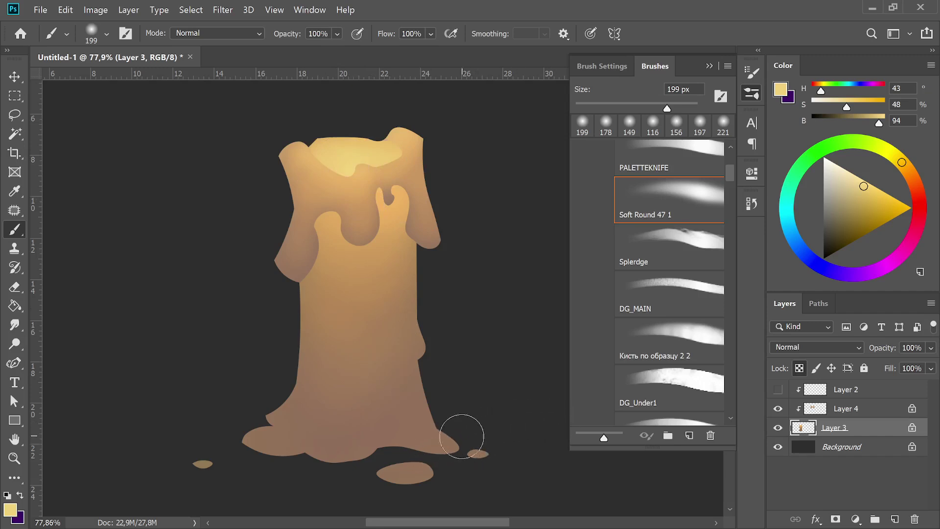
Step: Deepen shadows along the base and lower-left edge with a 96–142 px brush
{"action": "left_click", "coordinate": [819, 408]}
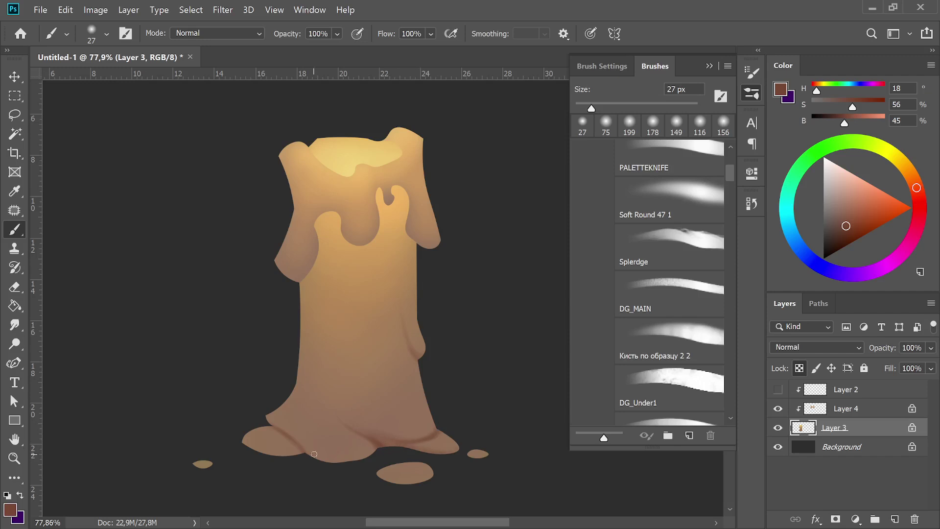
{"action": "left_click_drag", "start_coordinate": [591, 107], "coordinate": [633, 108]}
{"action": "left_click_drag", "start_coordinate": [397, 445], "coordinate": [445, 455]}
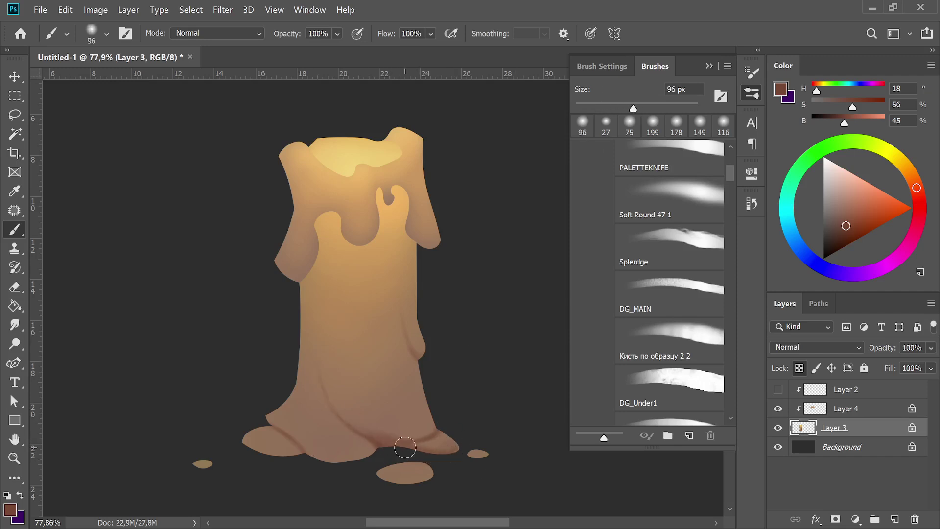
{"action": "left_click_drag", "start_coordinate": [643, 107], "coordinate": [645, 108]}
{"action": "left_click_drag", "start_coordinate": [279, 443], "coordinate": [294, 448]}
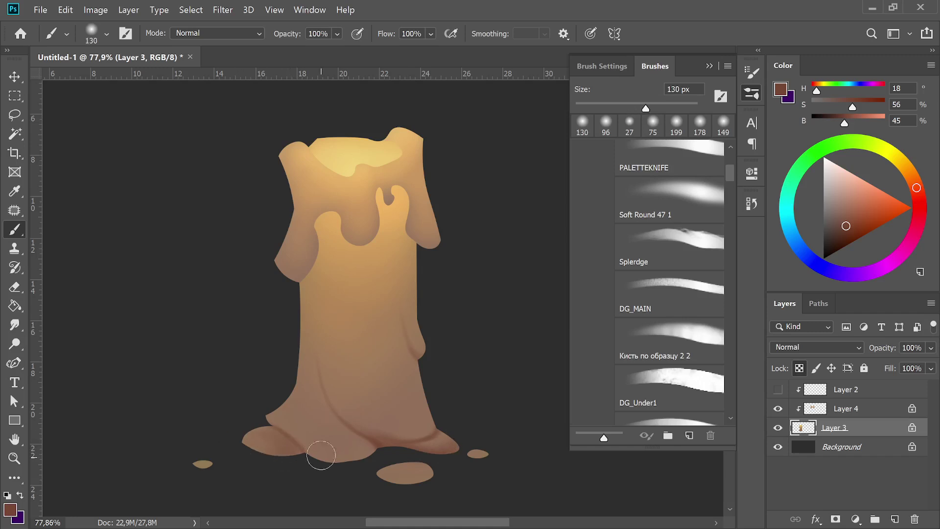
{"action": "left_click_drag", "start_coordinate": [400, 452], "coordinate": [361, 431]}
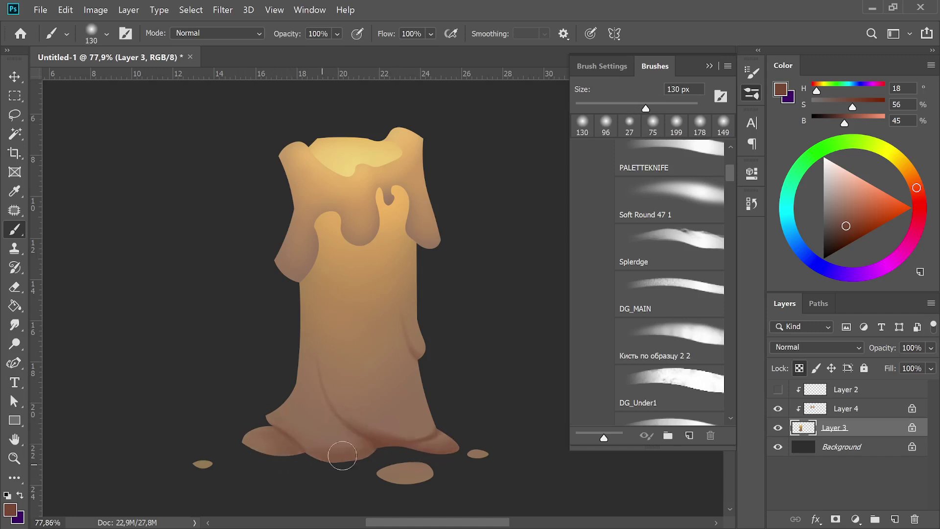
{"action": "left_click_drag", "start_coordinate": [645, 108], "coordinate": [649, 107]}
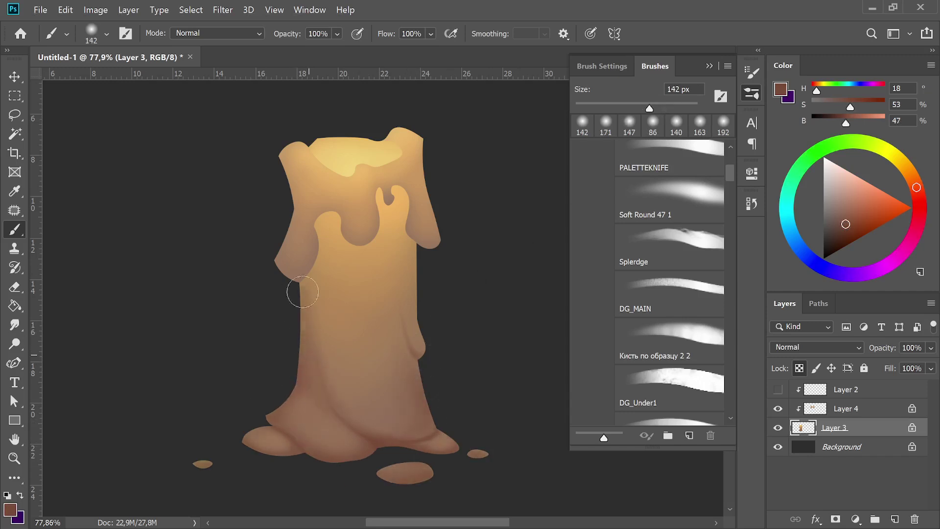
{"action": "left_click_drag", "start_coordinate": [314, 406], "coordinate": [305, 368]}
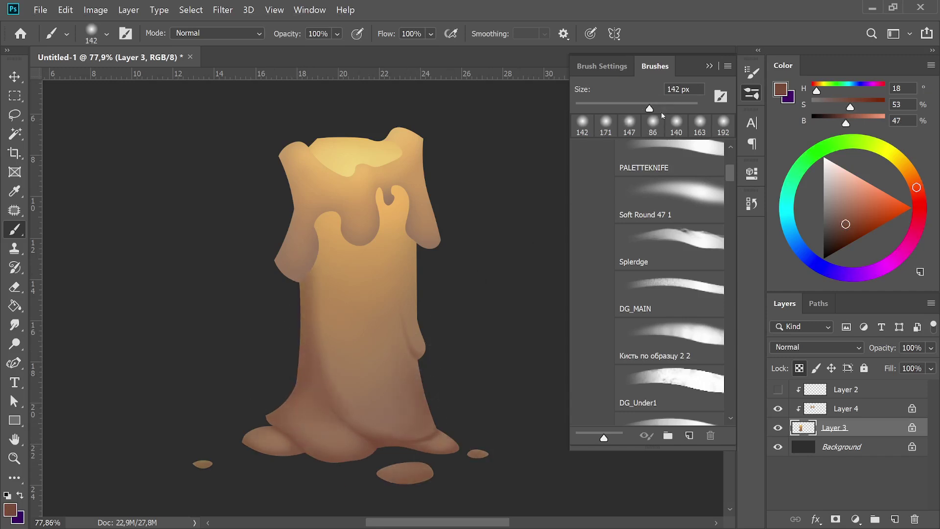
{"action": "left_click", "coordinate": [334, 385], "text": "alt"}
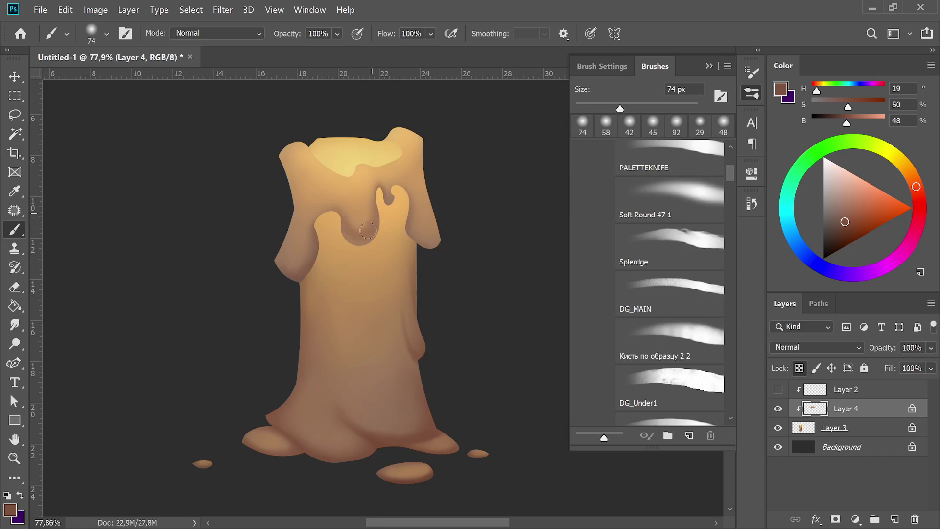
Step: Blend dark brown and lighter tan strokes into the left drips with a ~100 px brush, then return to Layer 3
{"action": "left_click_drag", "start_coordinate": [298, 202], "coordinate": [311, 219]}
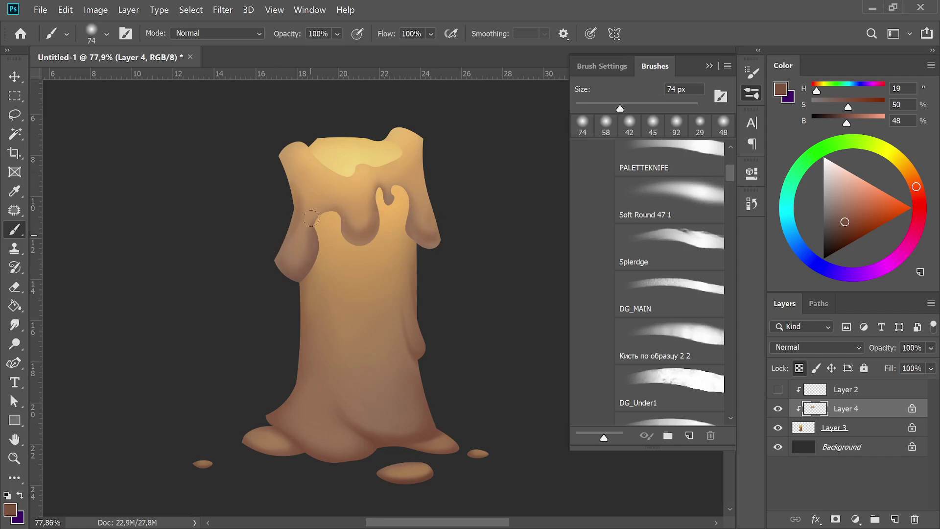
{"action": "left_click", "coordinate": [368, 338], "text": "alt"}
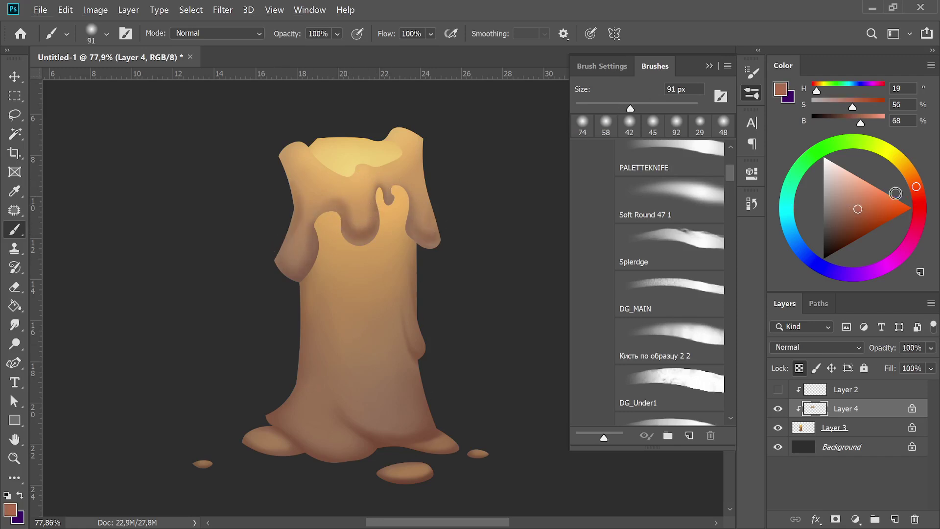
{"action": "key", "text": "bracketright"}
{"action": "key", "text": "bracketright"}
{"action": "key", "text": "bracketright"}
{"action": "left_click_drag", "start_coordinate": [286, 256], "coordinate": [303, 236]}
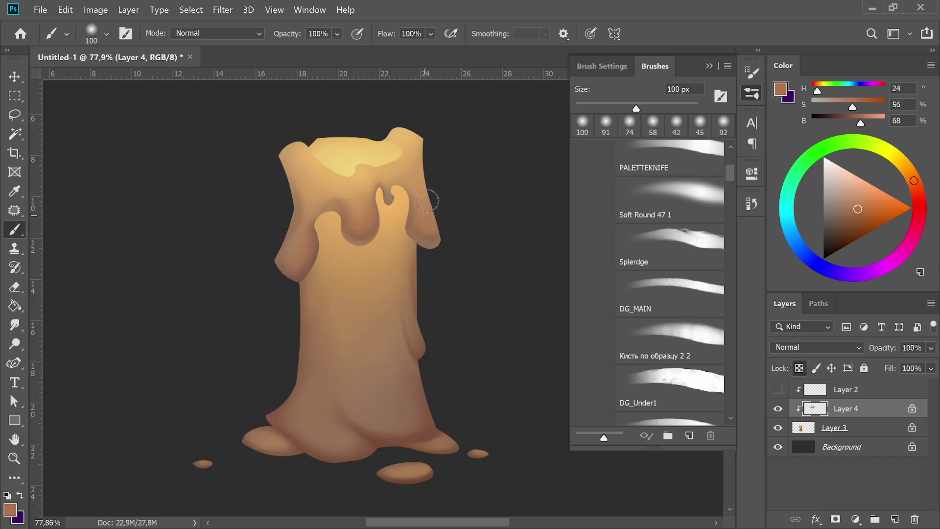
{"action": "left_click", "coordinate": [361, 199], "text": "alt"}
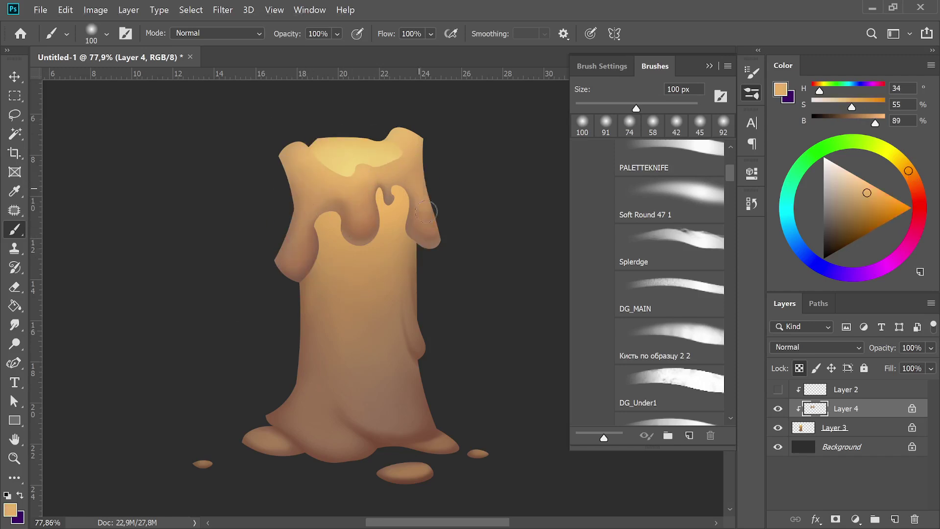
{"action": "left_click", "coordinate": [389, 183], "text": "alt"}
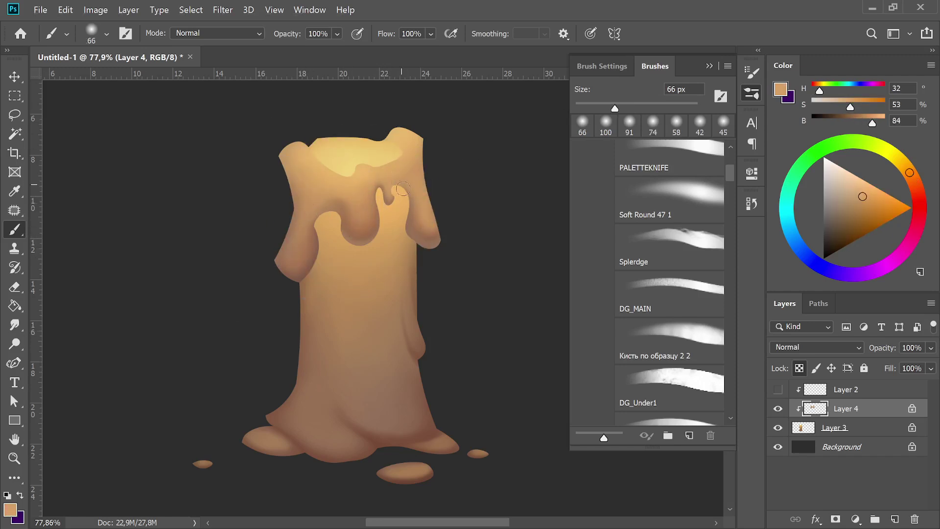
{"action": "left_click", "coordinate": [304, 248], "text": "alt"}
{"action": "key", "text": "bracketright"}
{"action": "key", "text": "bracketright"}
{"action": "key", "text": "bracketright"}
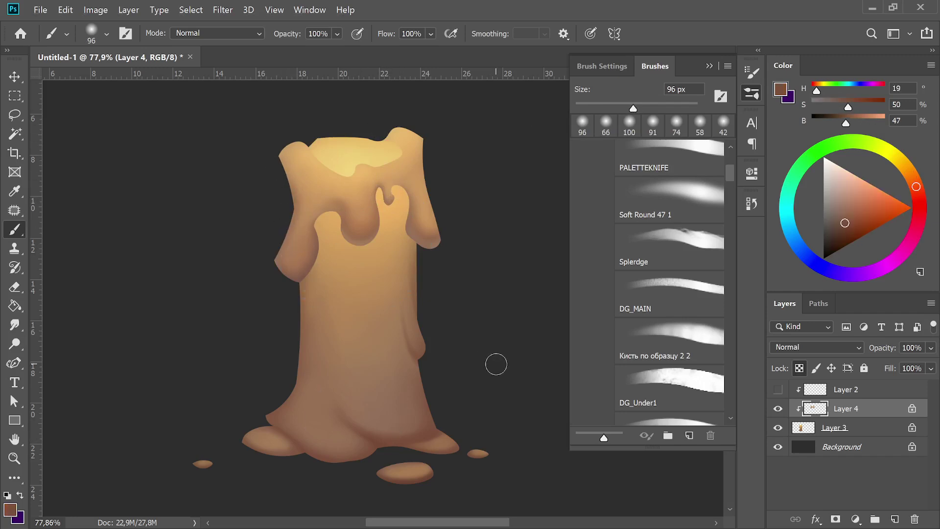
{"action": "key", "text": "alt+bracketleft"}
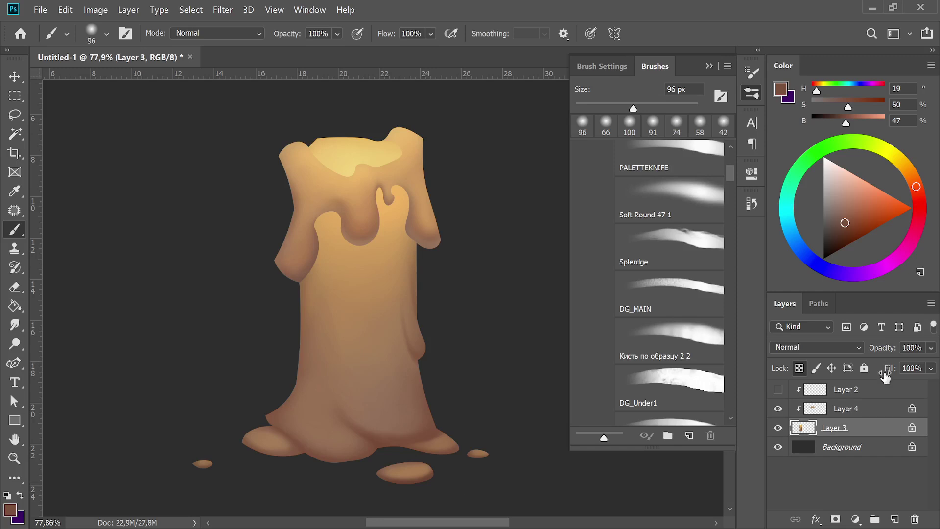
Step: Add a new Overlay layer above Layer 3 with a large saturated yellow-orange brush
{"action": "left_click", "coordinate": [895, 520]}
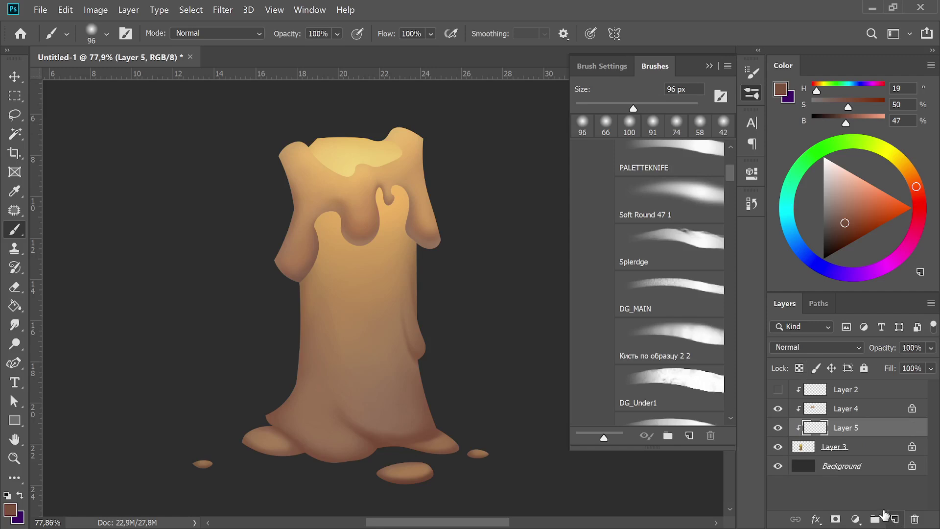
{"action": "left_click", "coordinate": [822, 347]}
{"action": "left_click", "coordinate": [798, 338]}
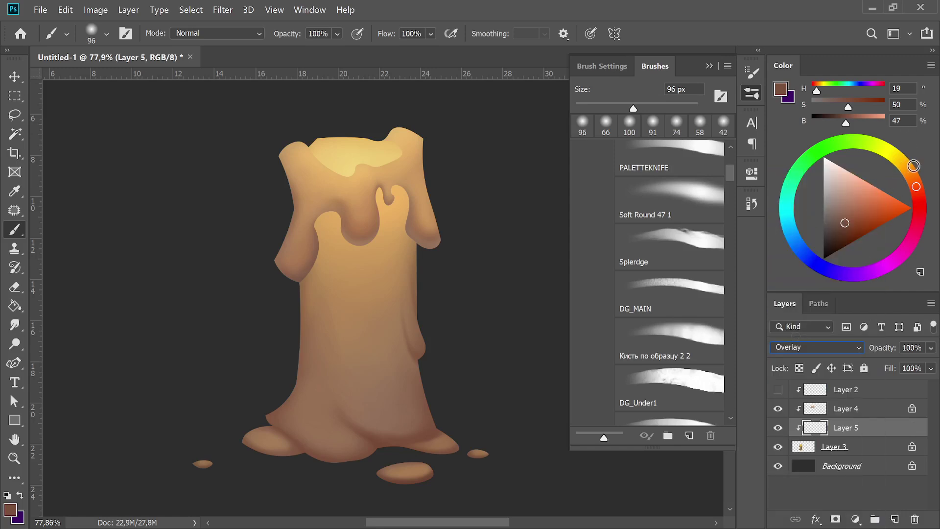
{"action": "left_click_drag", "start_coordinate": [914, 166], "coordinate": [901, 162]}
{"action": "left_click", "coordinate": [906, 212]}
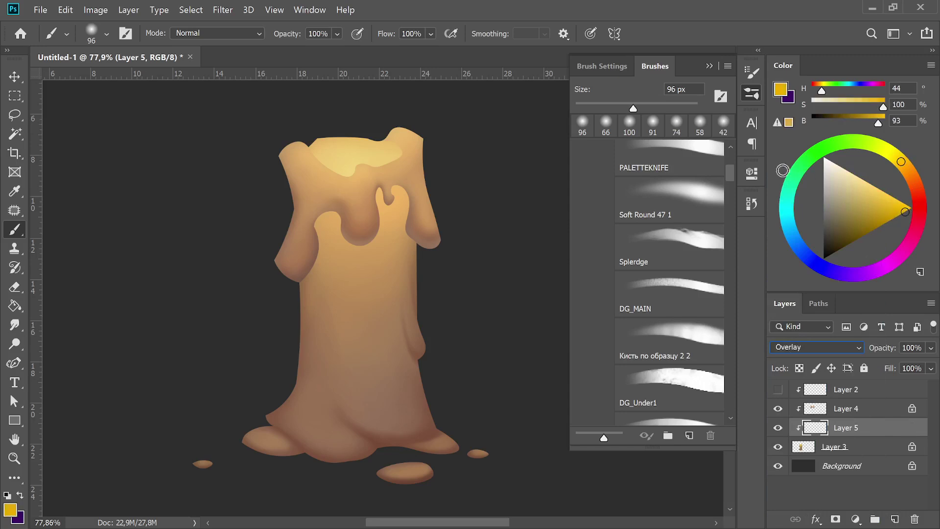
{"action": "left_click_drag", "start_coordinate": [667, 109], "coordinate": [669, 109]}
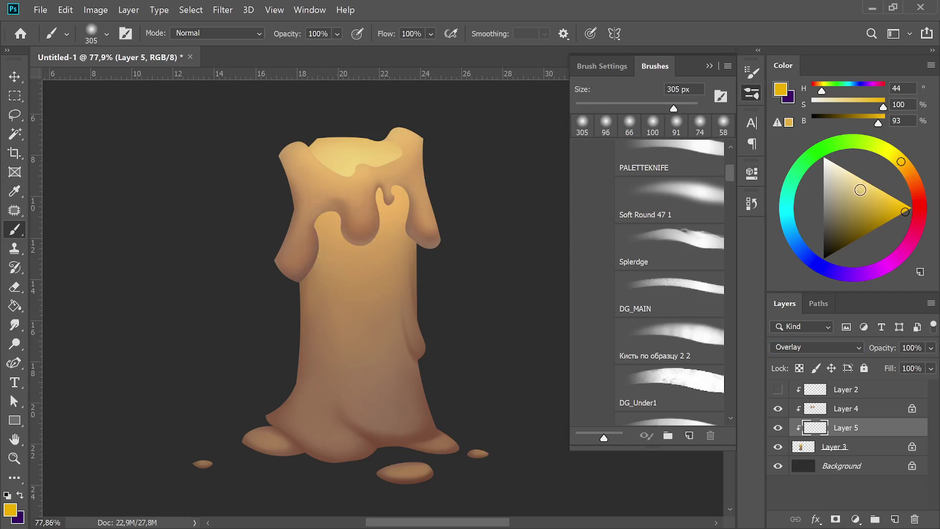
Step: Paint an orange glow on the candle's left side with a 389 px brush and set opacity to 59%
{"action": "left_click_drag", "start_coordinate": [860, 190], "coordinate": [867, 182]}
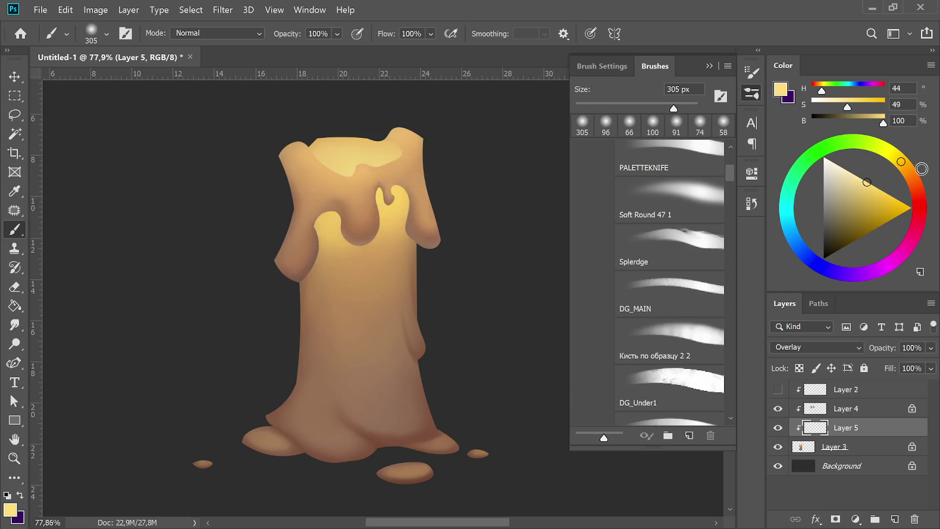
{"action": "left_click_drag", "start_coordinate": [916, 166], "coordinate": [910, 173]}
{"action": "left_click", "coordinate": [912, 208]}
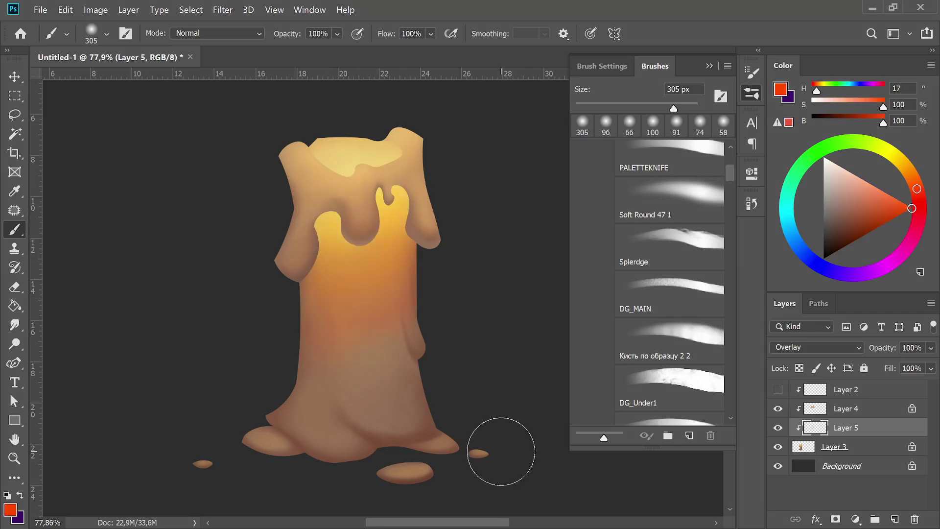
{"action": "left_click", "coordinate": [916, 187]}
{"action": "left_click_drag", "start_coordinate": [680, 106], "coordinate": [685, 106]}
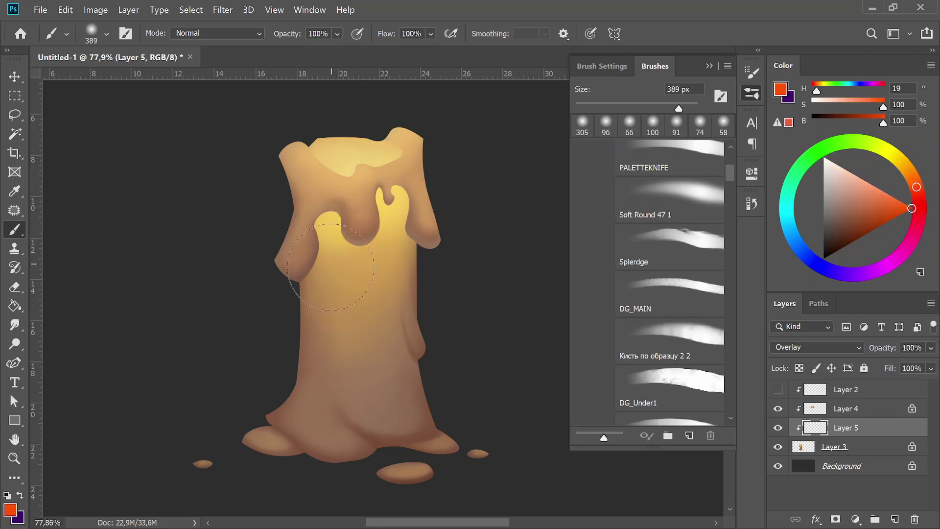
{"action": "mouse_move", "coordinate": [294, 294]}
{"action": "left_mouse_down"}
{"action": "mouse_move", "coordinate": [337, 301]}
{"action": "mouse_move", "coordinate": [333, 317]}
{"action": "left_mouse_up"}
{"action": "left_click", "coordinate": [931, 347]}
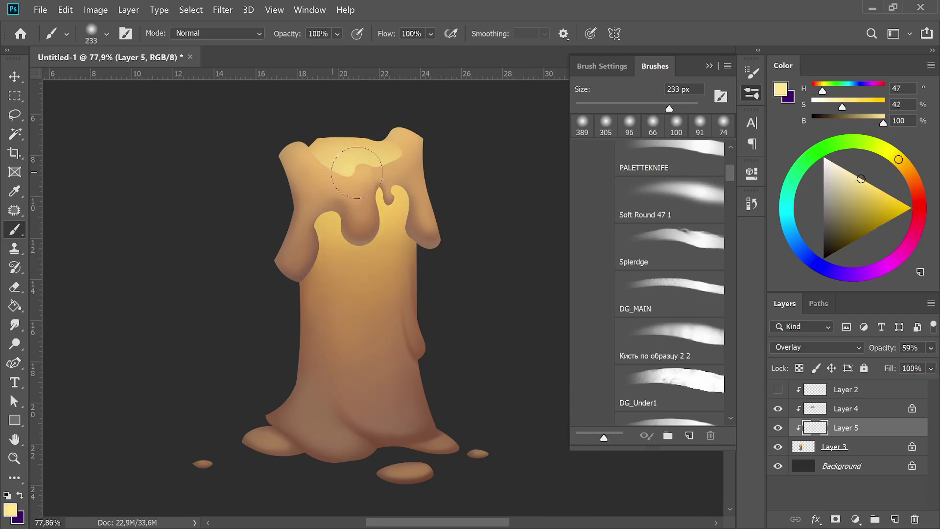
Step: Brighten the candle top with a pale yellow glow sampled from the candle
{"action": "left_click_drag", "start_coordinate": [336, 181], "coordinate": [389, 157]}
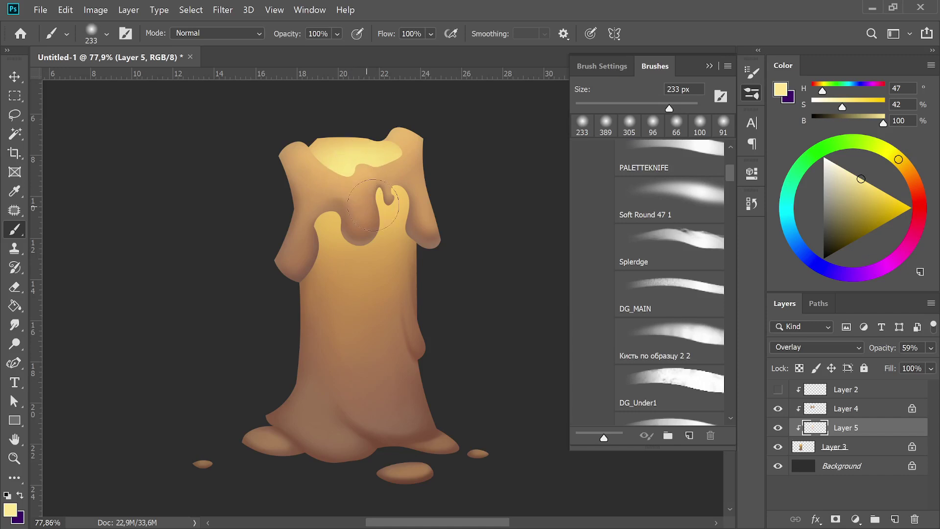
{"action": "left_click_drag", "start_coordinate": [911, 184], "coordinate": [906, 167]}
{"action": "left_click", "coordinate": [901, 201]}
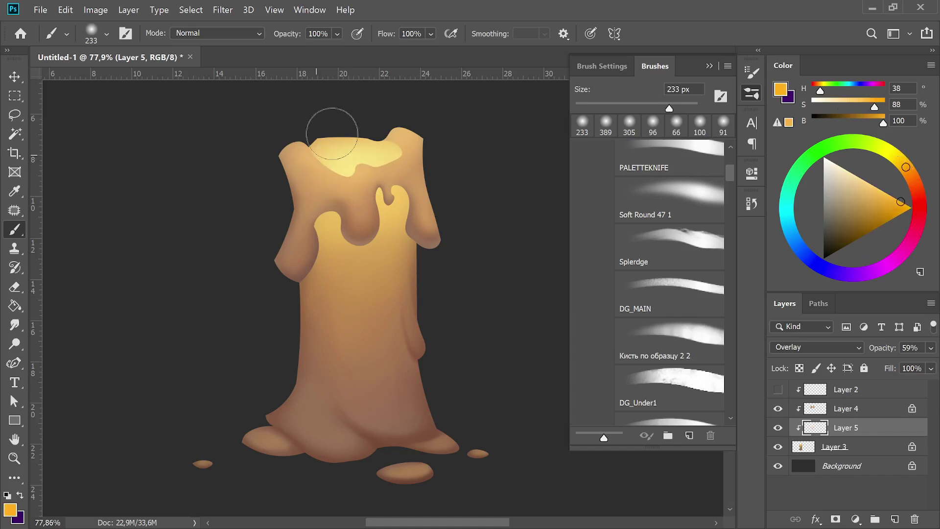
{"action": "left_click", "coordinate": [346, 157], "text": "alt"}
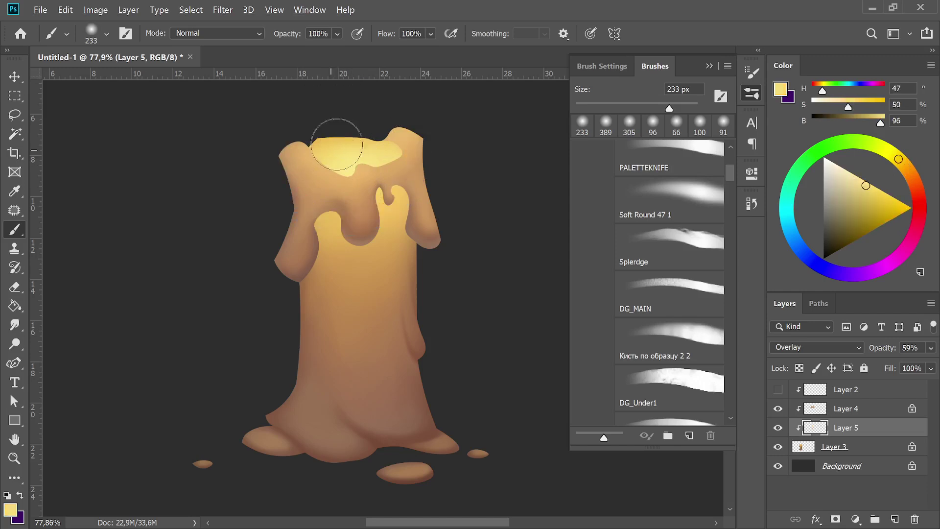
{"action": "left_click_drag", "start_coordinate": [419, 142], "coordinate": [325, 136]}
Step: Adjust the glow colour from bright orange back to a pale, slightly deepened yellow
{"action": "left_click_drag", "start_coordinate": [898, 159], "coordinate": [908, 170]}
{"action": "left_click", "coordinate": [903, 203]}
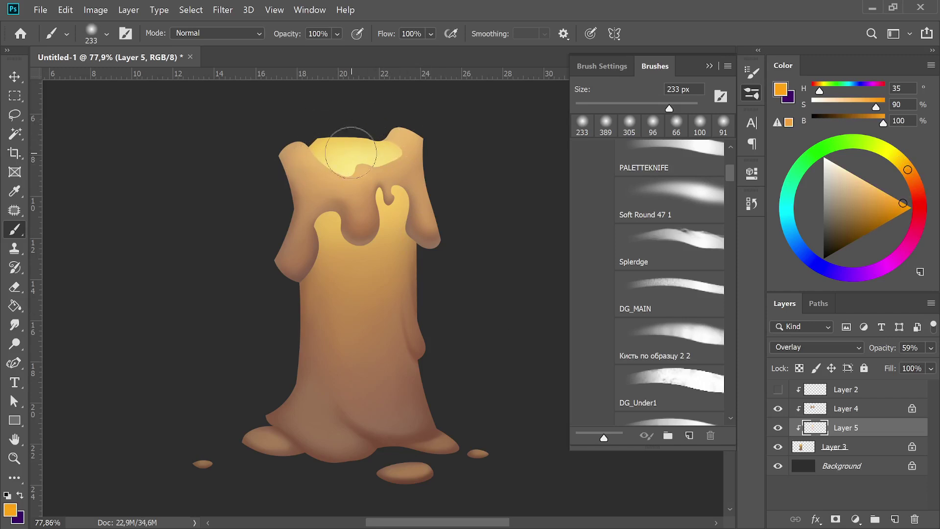
{"action": "left_click_drag", "start_coordinate": [908, 169], "coordinate": [916, 184]}
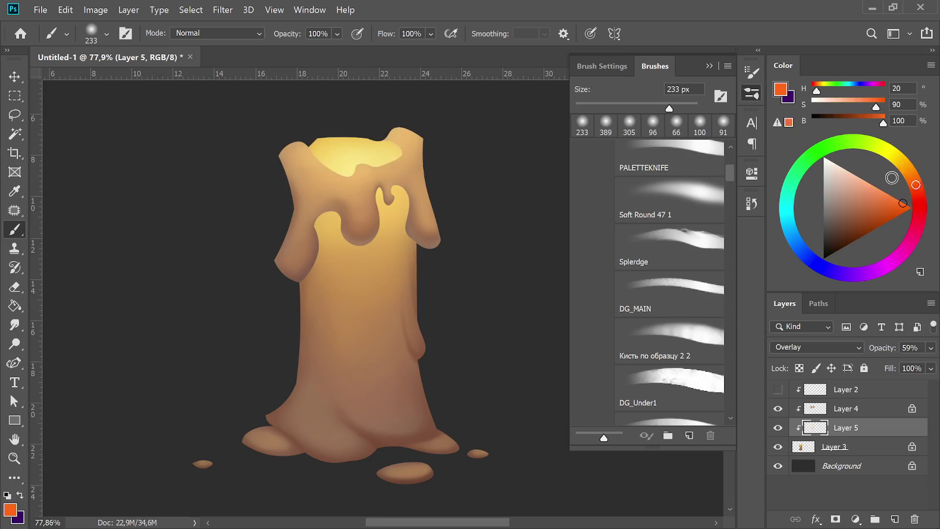
{"action": "left_click", "coordinate": [901, 160]}
{"action": "left_click", "coordinate": [868, 183]}
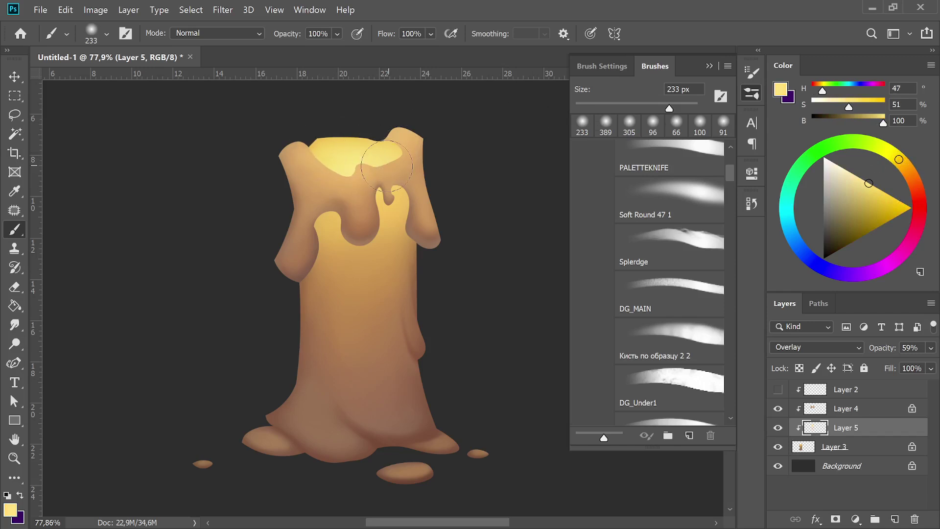
{"action": "left_click", "coordinate": [841, 167]}
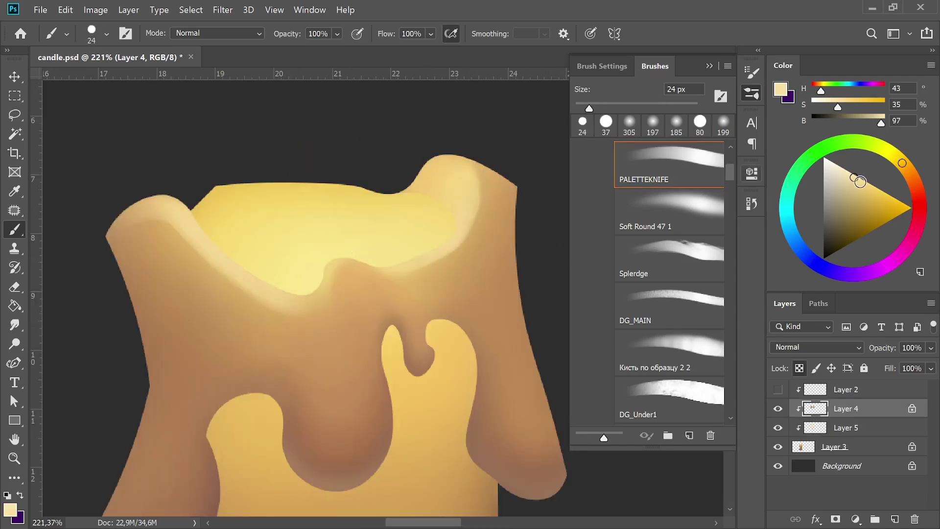
{"action": "left_click", "coordinate": [862, 184]}
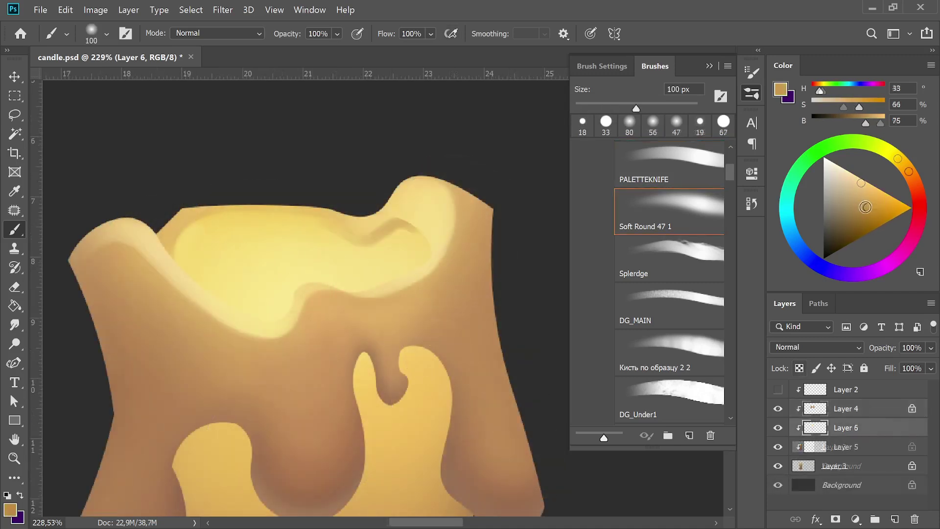
Step: Repaint the candle top's inner fold and add a bluish rim light along the left drip using the PALETTEKNIFE brush
{"action": "left_click_drag", "start_coordinate": [367, 235], "coordinate": [426, 220]}
{"action": "left_click", "coordinate": [668, 164]}
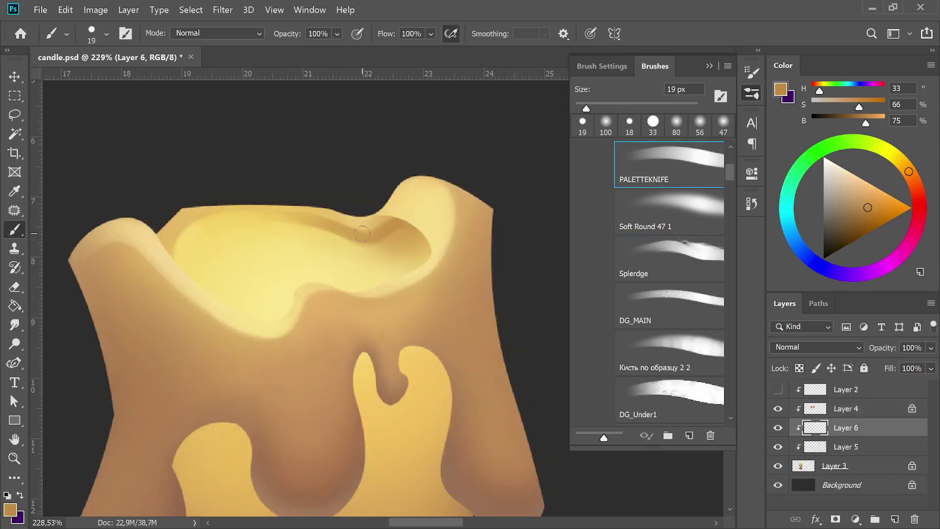
{"action": "left_click", "coordinate": [458, 185], "text": "alt"}
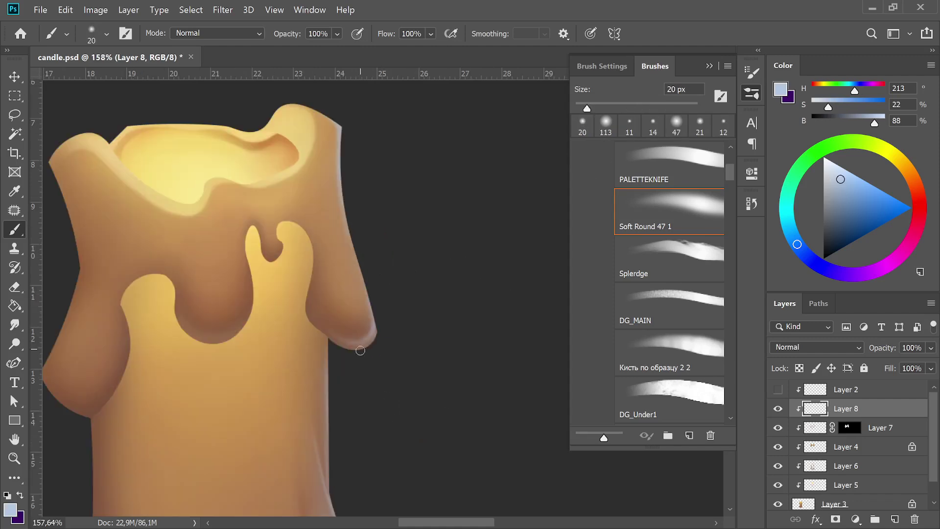
{"action": "scroll", "coordinate": [143, 390], "scroll_direction": "up", "scroll_amount": 2}
{"action": "left_click_drag", "start_coordinate": [289, 255], "coordinate": [248, 324]}
Step: Set the layer to Hard Light and tint the candle's lower body purple, touching up edges with the Eraser
{"action": "key", "text": "ctrl+0"}
{"action": "key", "text": "e"}
{"action": "left_click", "coordinate": [813, 347]}
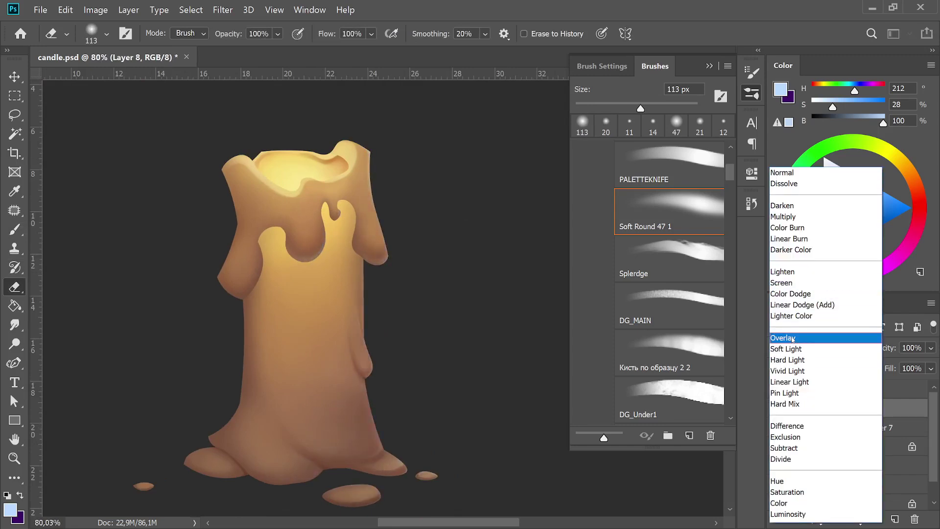
{"action": "left_click", "coordinate": [787, 360]}
{"action": "left_click", "coordinate": [854, 274]}
{"action": "key", "text": "b"}
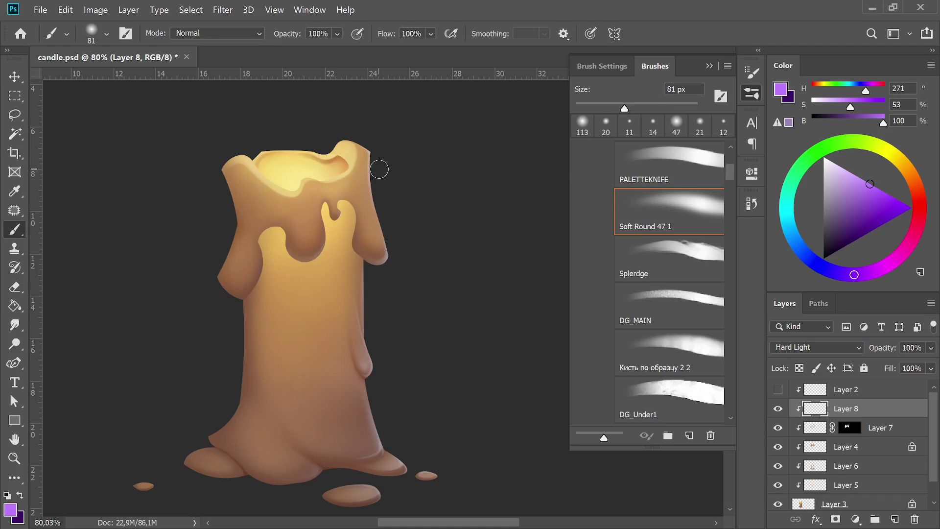
{"action": "scroll", "coordinate": [352, 283], "scroll_direction": "down", "scroll_amount": 1}
{"action": "key", "text": "e"}
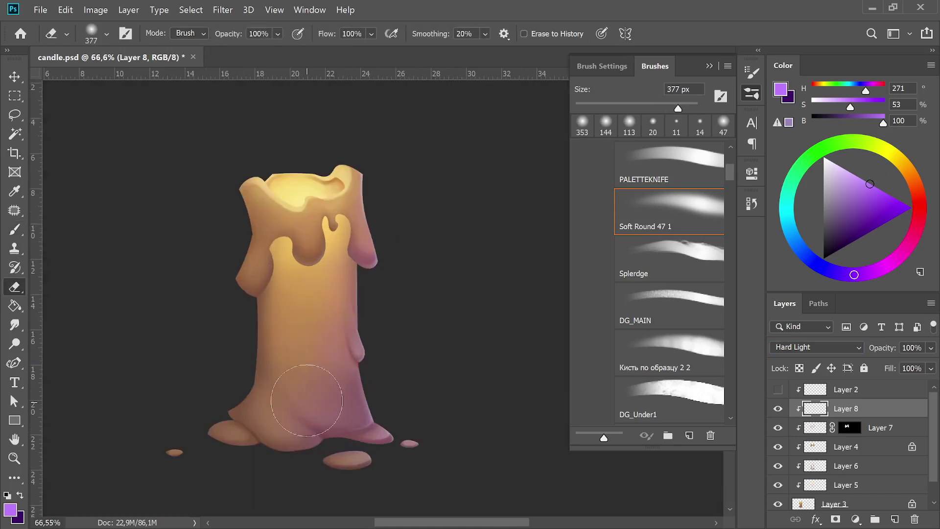
{"action": "key", "text": "b"}
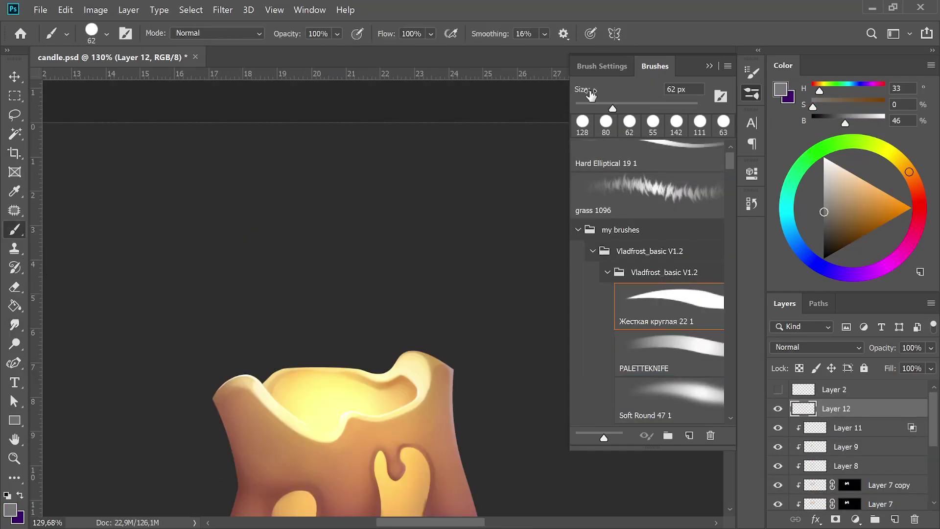
Step: Paint a grey flame shape above the candle, then erase its curl to a point and carve notches
{"action": "left_click_drag", "start_coordinate": [304, 191], "coordinate": [315, 325]}
{"action": "left_click_drag", "start_coordinate": [284, 289], "coordinate": [316, 348]}
{"action": "left_click_drag", "start_coordinate": [343, 205], "coordinate": [330, 310]}
{"action": "mouse_move", "coordinate": [338, 274]}
{"action": "left_mouse_down"}
{"action": "mouse_move", "coordinate": [382, 304]}
{"action": "mouse_move", "coordinate": [406, 250]}
{"action": "left_mouse_up"}
{"action": "key", "text": "e"}
{"action": "left_click_drag", "start_coordinate": [299, 206], "coordinate": [361, 183]}
{"action": "mouse_move", "coordinate": [365, 265]}
{"action": "left_mouse_down"}
{"action": "mouse_move", "coordinate": [384, 325]}
{"action": "mouse_move", "coordinate": [377, 343]}
{"action": "left_mouse_up"}
{"action": "left_click_drag", "start_coordinate": [338, 231], "coordinate": [333, 247]}
{"action": "mouse_move", "coordinate": [274, 287]}
{"action": "left_mouse_down"}
{"action": "mouse_move", "coordinate": [274, 313]}
{"action": "mouse_move", "coordinate": [294, 352]}
{"action": "mouse_move", "coordinate": [286, 294]}
{"action": "left_mouse_up"}
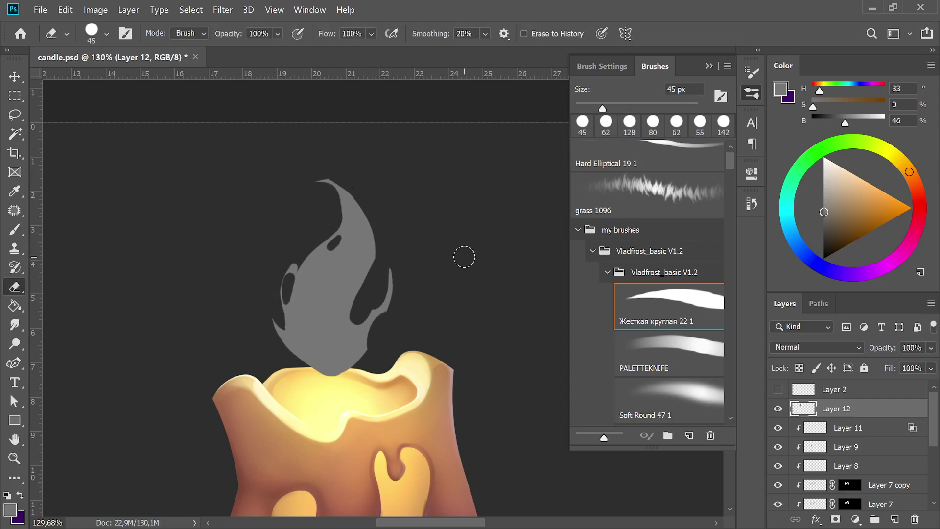
Step: Smudge and soften the flame's top curl, side edges and lower-left edge with the palette-knife Smudge
{"action": "key", "text": "r"}
{"action": "left_click_drag", "start_coordinate": [342, 188], "coordinate": [302, 183]}
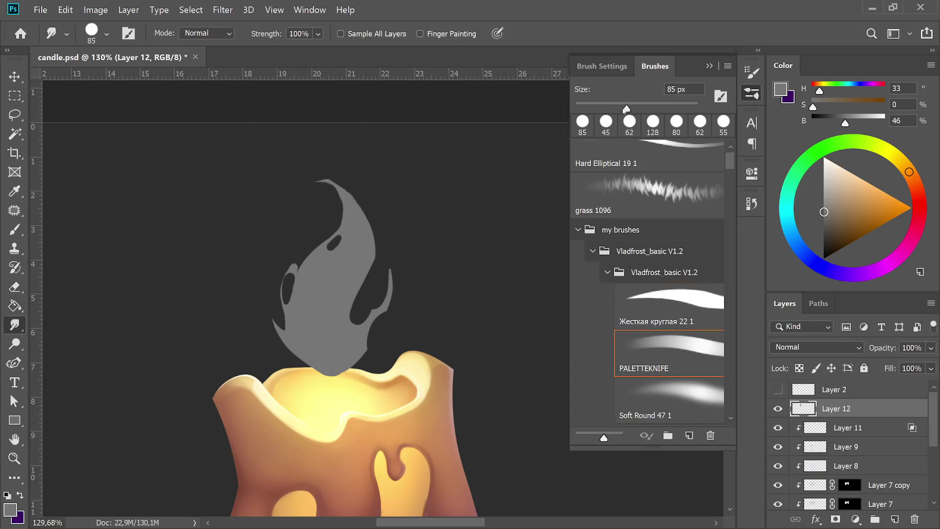
{"action": "key", "text": "bracketleft"}
{"action": "key", "text": "bracketleft"}
{"action": "left_click_drag", "start_coordinate": [286, 310], "coordinate": [283, 293]}
{"action": "left_click_drag", "start_coordinate": [390, 299], "coordinate": [387, 245]}
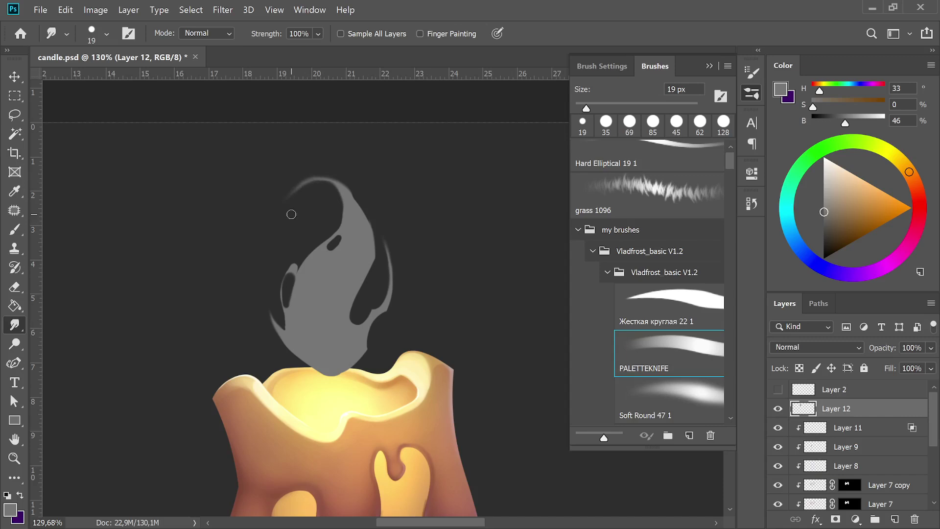
{"action": "left_click_drag", "start_coordinate": [338, 170], "coordinate": [371, 239]}
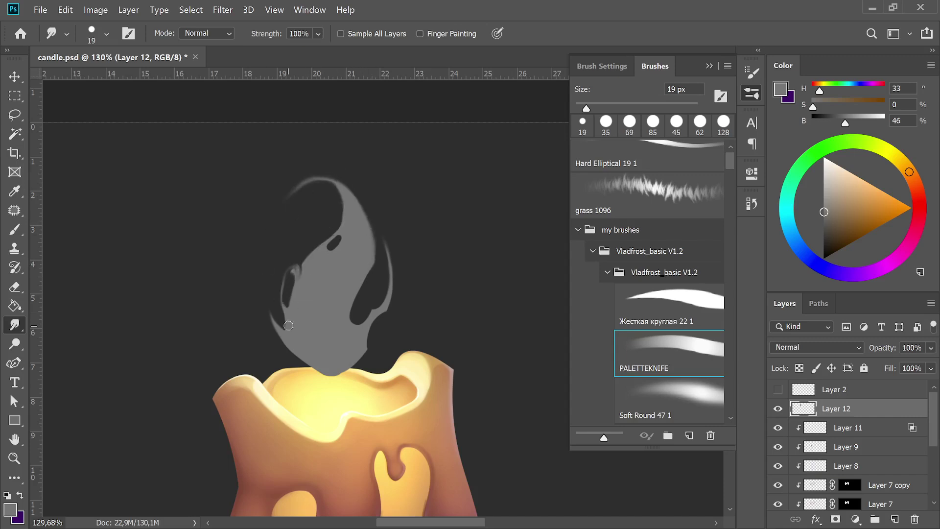
{"action": "key", "text": "bracketright"}
{"action": "mouse_move", "coordinate": [283, 320]}
{"action": "left_mouse_down"}
{"action": "mouse_move", "coordinate": [294, 343]}
{"action": "mouse_move", "coordinate": [369, 355]}
{"action": "left_mouse_up"}
{"action": "key", "text": "bracketright"}
{"action": "key", "text": "bracketright"}
{"action": "key", "text": "bracketright"}
Step: Zoom in on the flame and lock Layer 12's transparent pixels
{"action": "key", "text": "e"}
{"action": "key", "text": "bracketleft"}
{"action": "key", "text": "bracketleft"}
{"action": "key", "text": "bracketleft"}
{"action": "key", "text": "ctrl+0"}
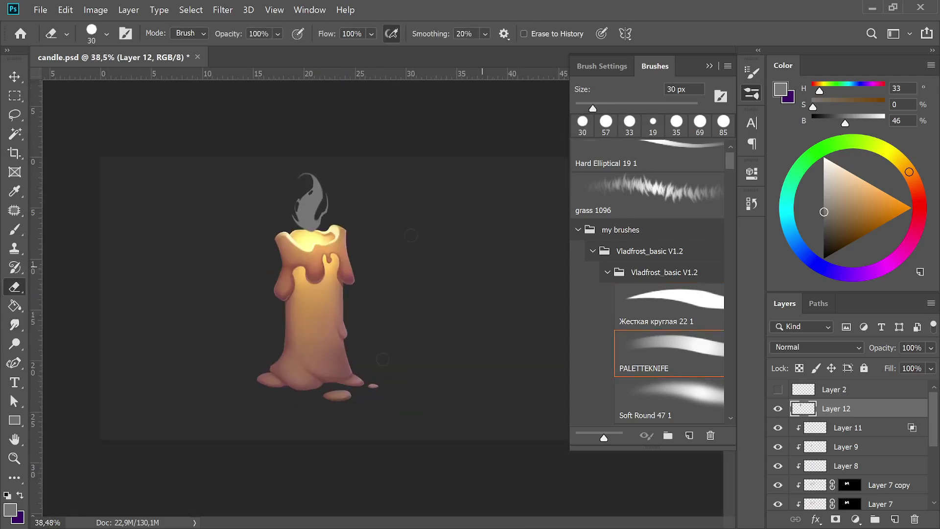
{"action": "scroll", "coordinate": [267, 301], "scroll_direction": "up", "scroll_amount": 5}
{"action": "key", "text": "bracketleft"}
{"action": "key", "text": "bracketleft"}
{"action": "key", "text": "bracketleft"}
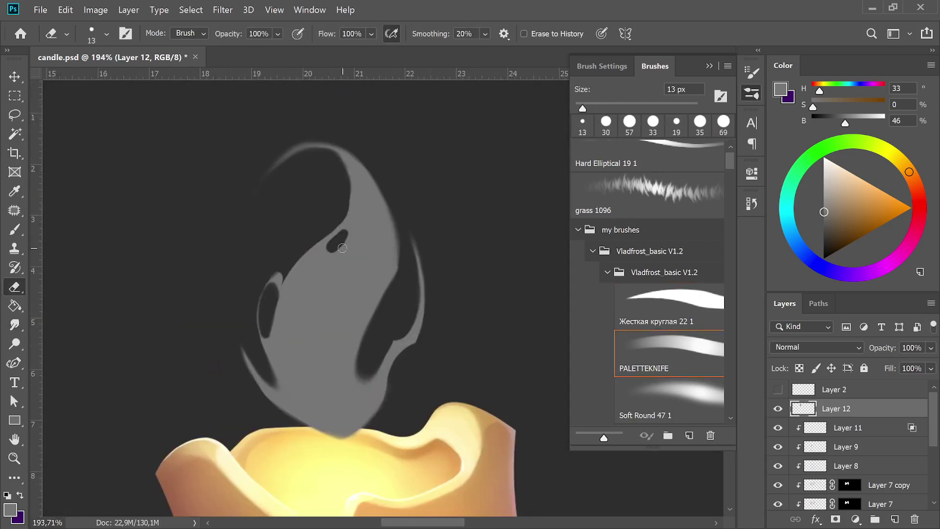
{"action": "scroll", "coordinate": [342, 249], "scroll_direction": "down", "scroll_amount": 3}
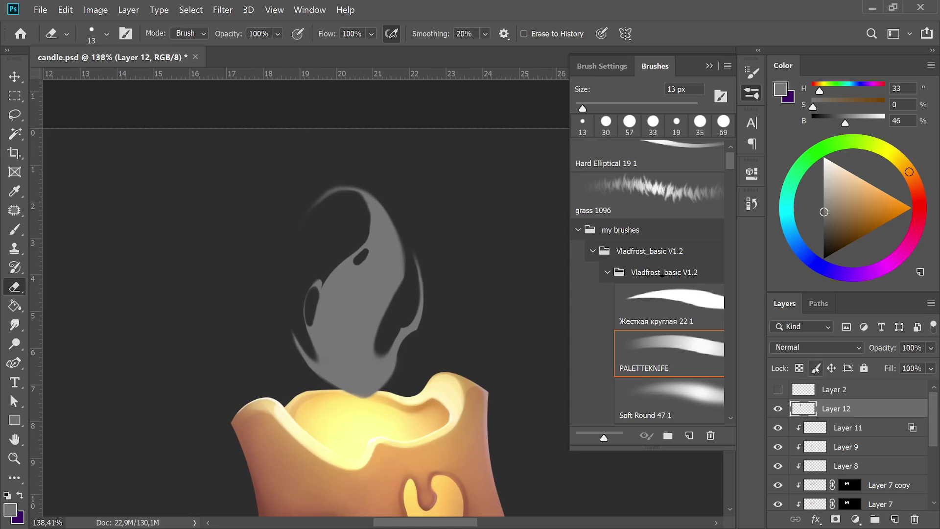
{"action": "left_click", "coordinate": [799, 367]}
Step: Paint the flame reddish-brown to bright red-orange with a soft round brush
{"action": "key", "text": "b"}
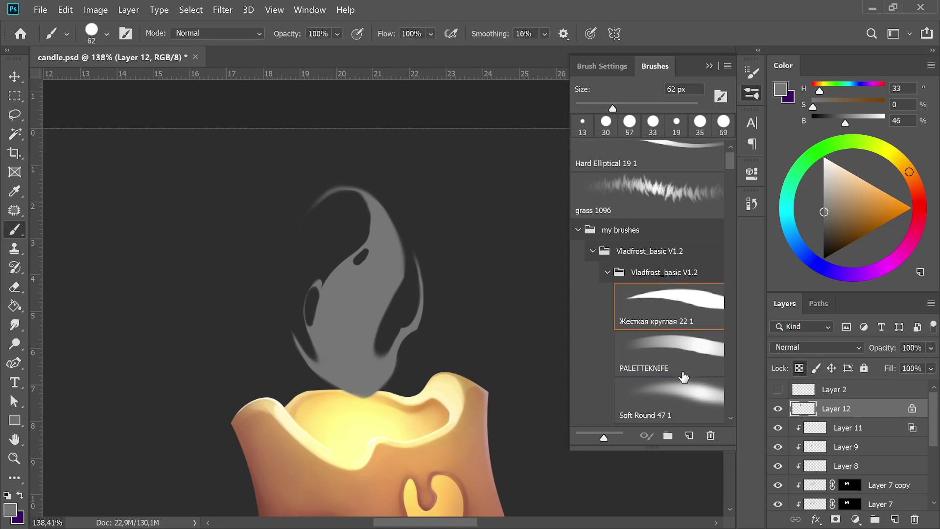
{"action": "left_click", "coordinate": [669, 397]}
{"action": "mouse_move", "coordinate": [352, 372]}
{"action": "left_mouse_down"}
{"action": "mouse_move", "coordinate": [365, 376]}
{"action": "mouse_move", "coordinate": [336, 315]}
{"action": "mouse_move", "coordinate": [364, 234]}
{"action": "left_mouse_up"}
{"action": "key", "text": "bracketright"}
{"action": "key", "text": "bracketright"}
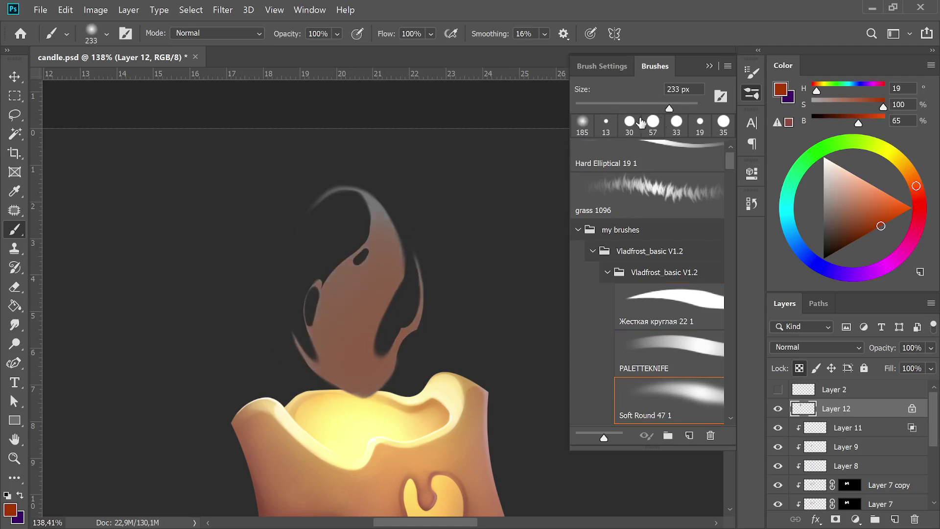
{"action": "mouse_move", "coordinate": [389, 189]}
{"action": "left_mouse_down"}
{"action": "mouse_move", "coordinate": [409, 304]}
{"action": "mouse_move", "coordinate": [357, 294]}
{"action": "mouse_move", "coordinate": [352, 263]}
{"action": "mouse_move", "coordinate": [374, 162]}
{"action": "left_mouse_up"}
{"action": "mouse_move", "coordinate": [378, 198]}
{"action": "left_mouse_down"}
{"action": "mouse_move", "coordinate": [300, 210]}
{"action": "mouse_move", "coordinate": [373, 321]}
{"action": "left_mouse_up"}
{"action": "left_click_drag", "start_coordinate": [899, 212], "coordinate": [912, 209]}
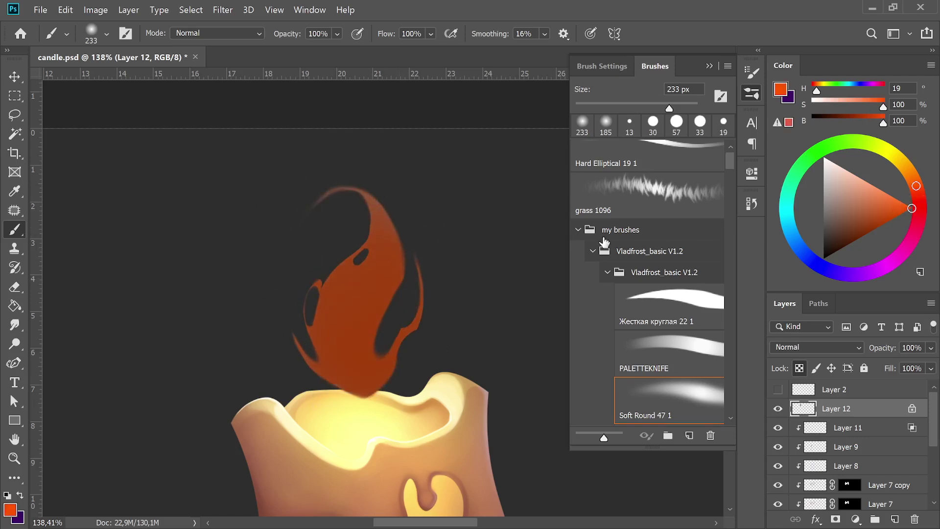
{"action": "mouse_move", "coordinate": [377, 273]}
{"action": "left_mouse_down"}
{"action": "mouse_move", "coordinate": [346, 360]}
{"action": "mouse_move", "coordinate": [357, 336]}
{"action": "mouse_move", "coordinate": [388, 336]}
{"action": "mouse_move", "coordinate": [388, 283]}
{"action": "mouse_move", "coordinate": [380, 336]}
{"action": "mouse_move", "coordinate": [388, 336]}
{"action": "left_mouse_up"}
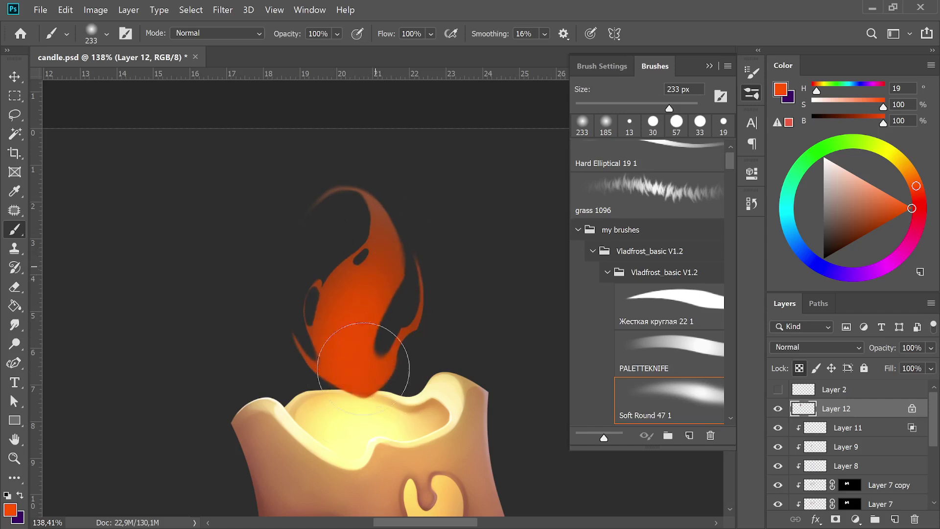
Step: Repaint the flame orange, then yellow lower down, with pale yellow brightening the base
{"action": "left_click_drag", "start_coordinate": [916, 187], "coordinate": [909, 172]}
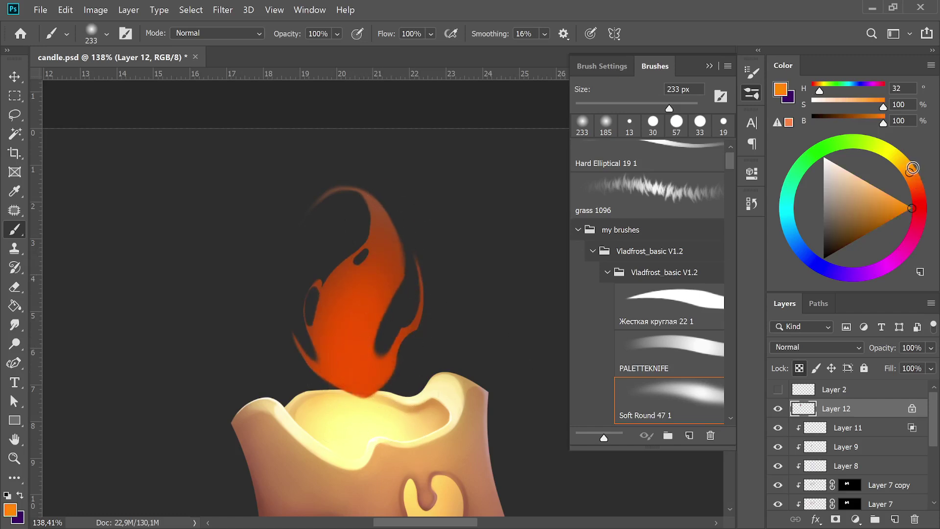
{"action": "mouse_move", "coordinate": [381, 255]}
{"action": "left_mouse_down"}
{"action": "mouse_move", "coordinate": [353, 352]}
{"action": "mouse_move", "coordinate": [382, 245]}
{"action": "mouse_move", "coordinate": [381, 358]}
{"action": "left_mouse_up"}
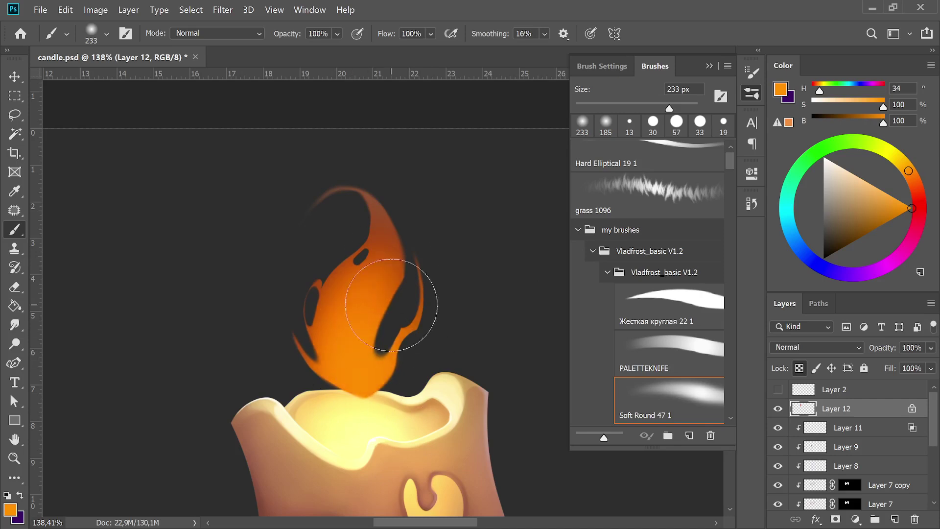
{"action": "left_click_drag", "start_coordinate": [908, 171], "coordinate": [899, 160]}
{"action": "left_click_drag", "start_coordinate": [362, 294], "coordinate": [361, 415]}
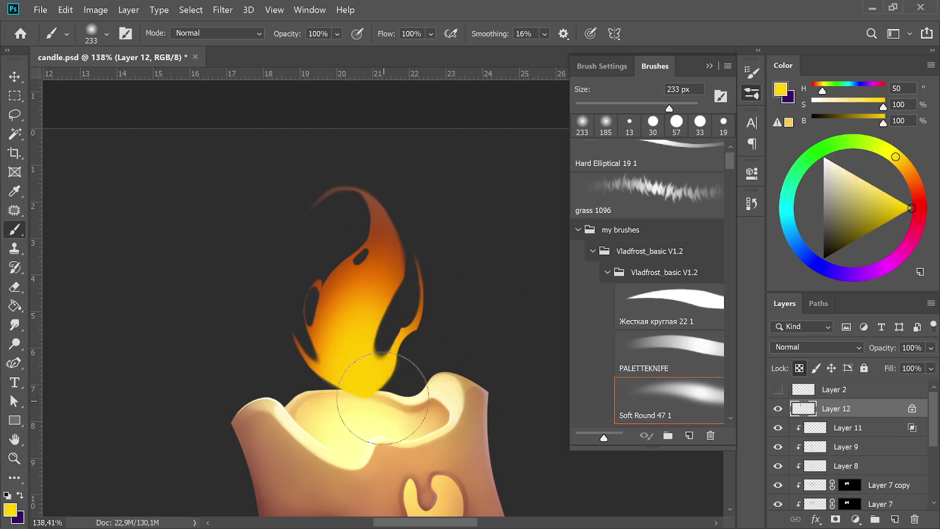
{"action": "left_click", "coordinate": [866, 182]}
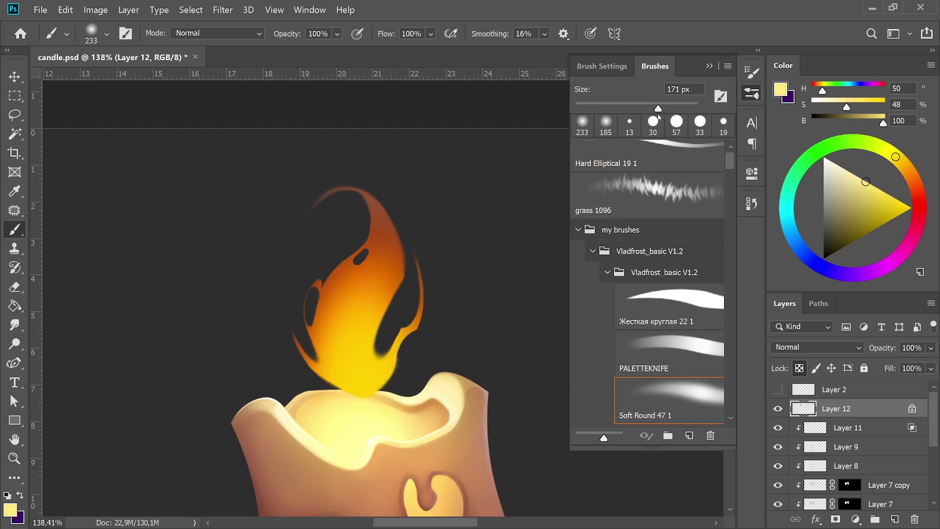
{"action": "left_click_drag", "start_coordinate": [358, 352], "coordinate": [376, 406]}
{"action": "left_click_drag", "start_coordinate": [356, 332], "coordinate": [360, 408]}
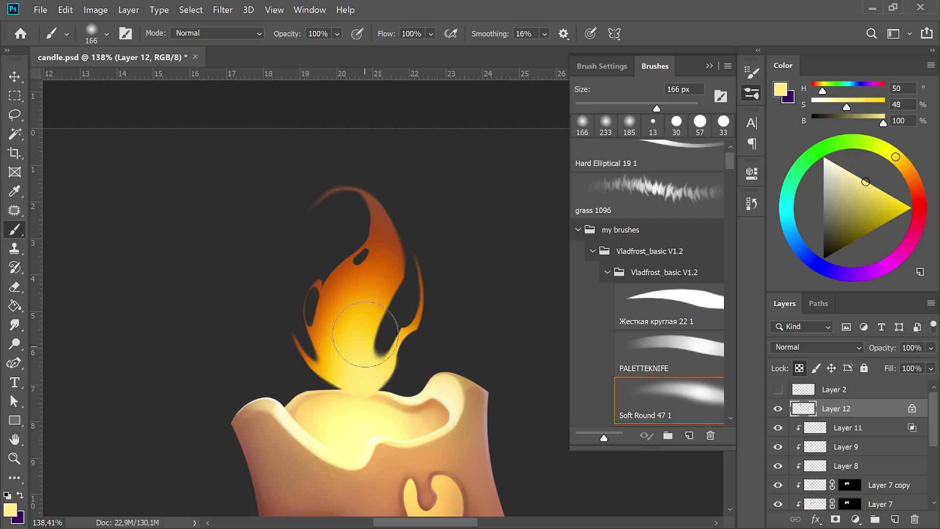
{"action": "left_click_drag", "start_coordinate": [367, 326], "coordinate": [404, 384]}
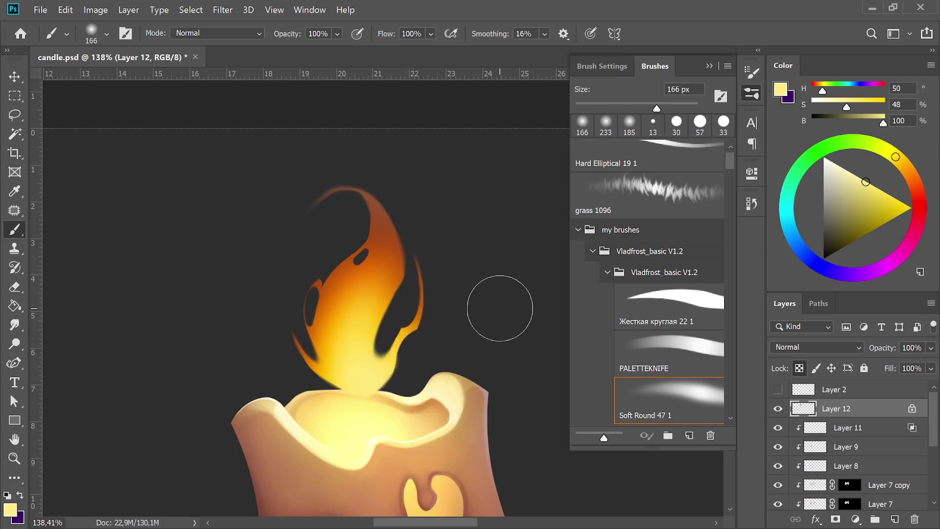
Step: Open Layer 12's Layer Style dialog and move it away from the flame
{"action": "scroll", "coordinate": [417, 208], "scroll_direction": "down", "scroll_amount": 5, "text": "alt"}
{"action": "scroll", "coordinate": [436, 202], "scroll_direction": "up", "scroll_amount": 2}
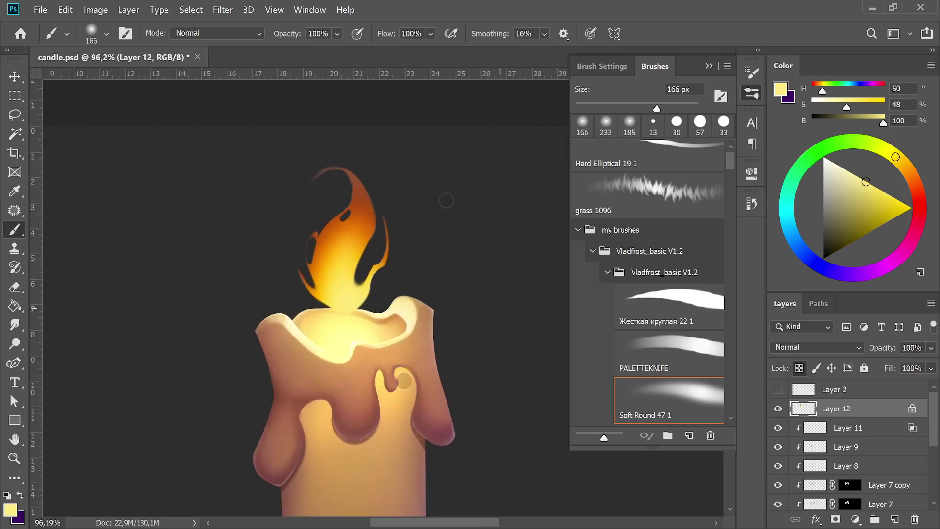
{"action": "scroll", "coordinate": [437, 203], "scroll_direction": "up", "scroll_amount": 2}
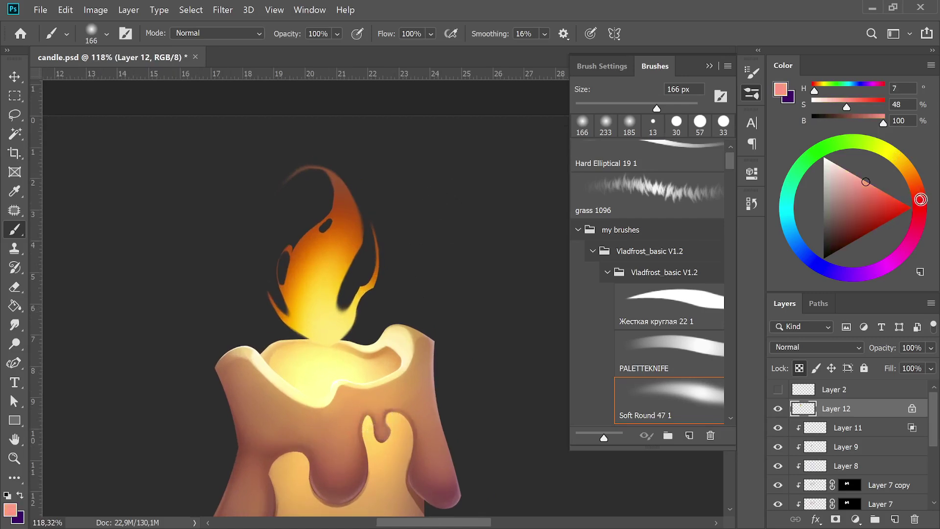
{"action": "double_click", "coordinate": [872, 408]}
{"action": "mouse_move", "coordinate": [855, 368]}
{"action": "left_mouse_down"}
{"action": "mouse_move", "coordinate": [681, 181]}
{"action": "mouse_move", "coordinate": [624, 158]}
{"action": "left_mouse_up"}
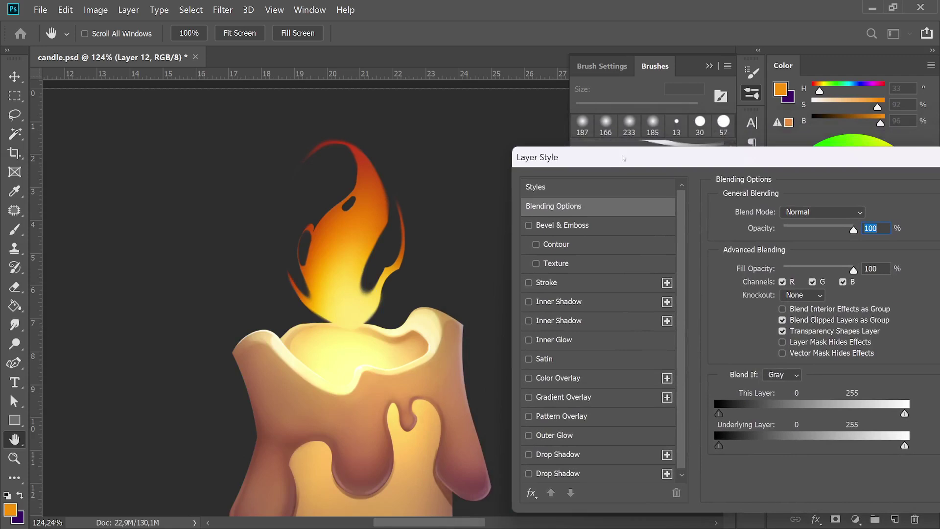
Step: Give the flame an Outer Glow with an orange-red colour and apply the style
{"action": "left_click", "coordinate": [529, 436]}
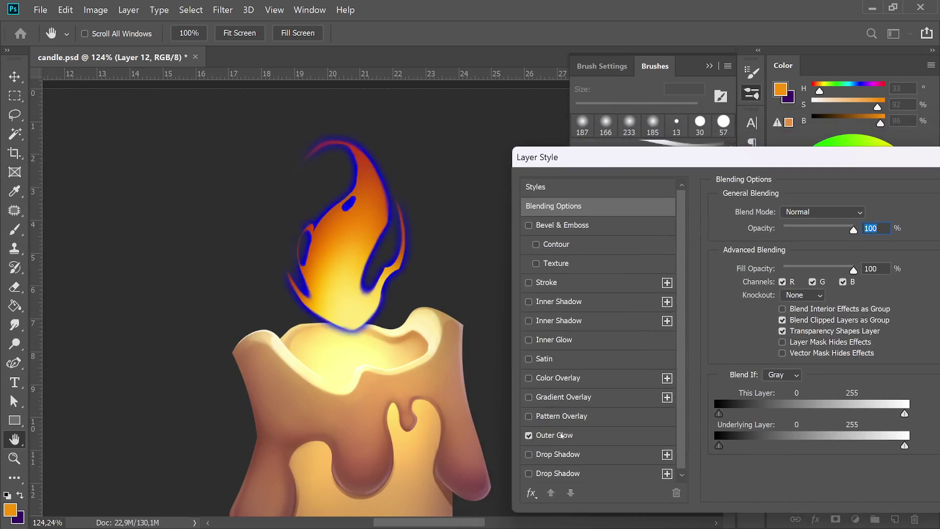
{"action": "left_click", "coordinate": [561, 435]}
{"action": "left_click", "coordinate": [752, 264]}
{"action": "left_click", "coordinate": [666, 439]}
{"action": "left_click_drag", "start_coordinate": [666, 443], "coordinate": [666, 436]}
{"action": "key", "text": "Return"}
{"action": "key", "text": "Return"}
{"action": "key", "text": "b"}
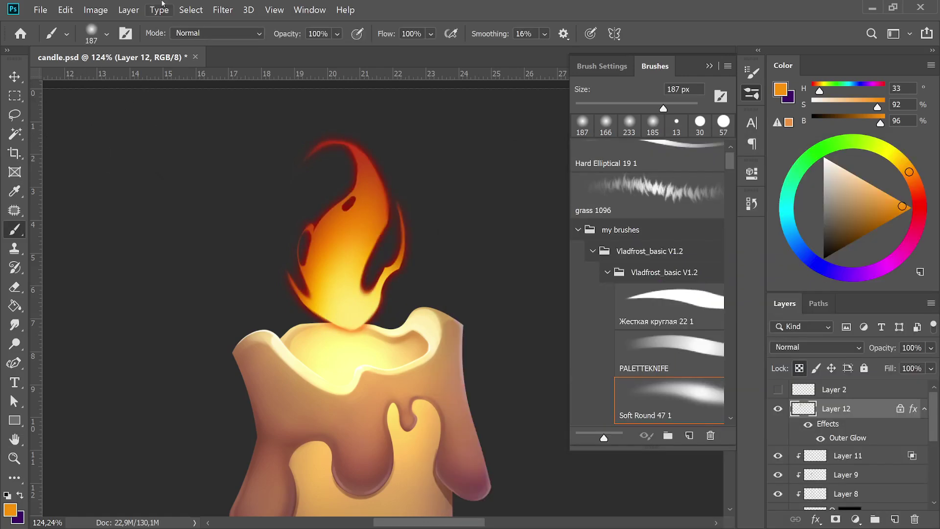
Step: Split the outer glow onto its own layer via Layer > Layer Style > Create Layer
{"action": "left_click", "coordinate": [128, 10]}
{"action": "mouse_move", "coordinate": [179, 154]}
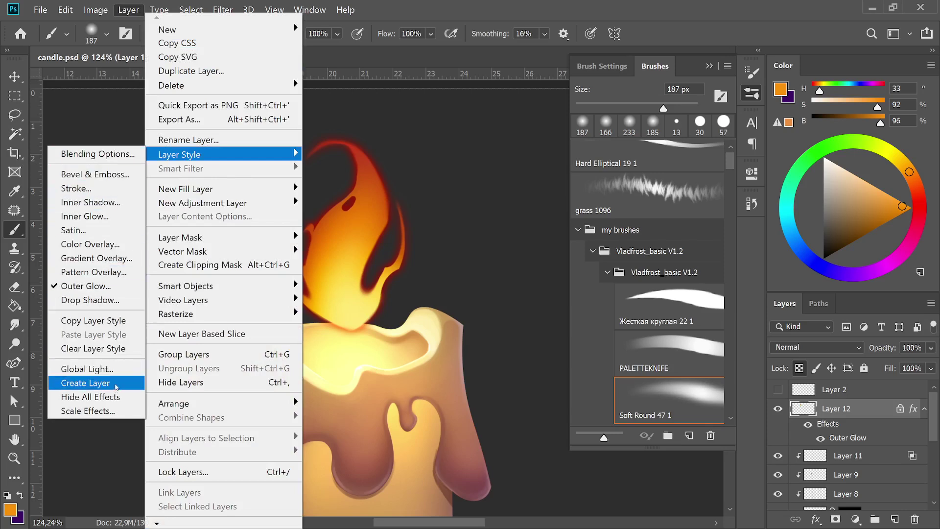
{"action": "left_click", "coordinate": [116, 382]}
{"action": "left_click", "coordinate": [353, 343], "text": "alt"}
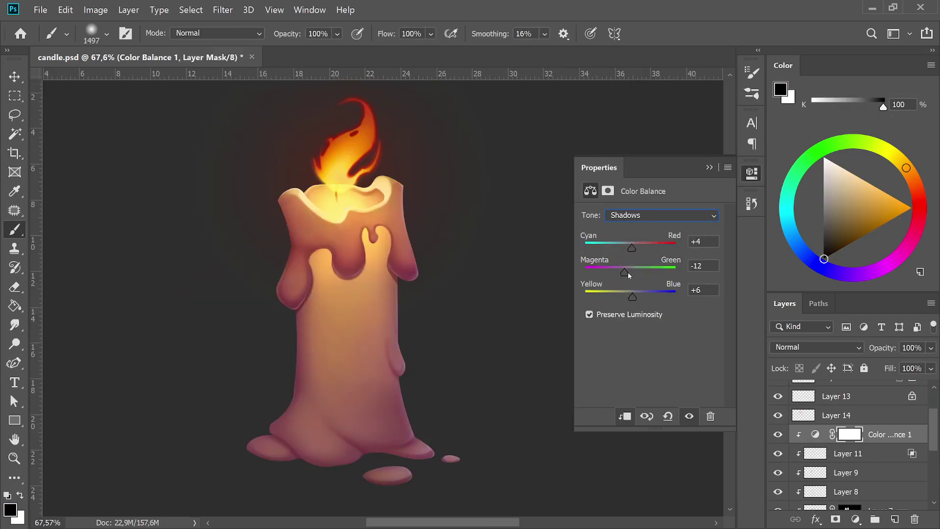
Step: Nudge the Color Balance Magenta-Green slider slightly toward magenta
{"action": "left_click_drag", "start_coordinate": [628, 272], "coordinate": [626, 272]}
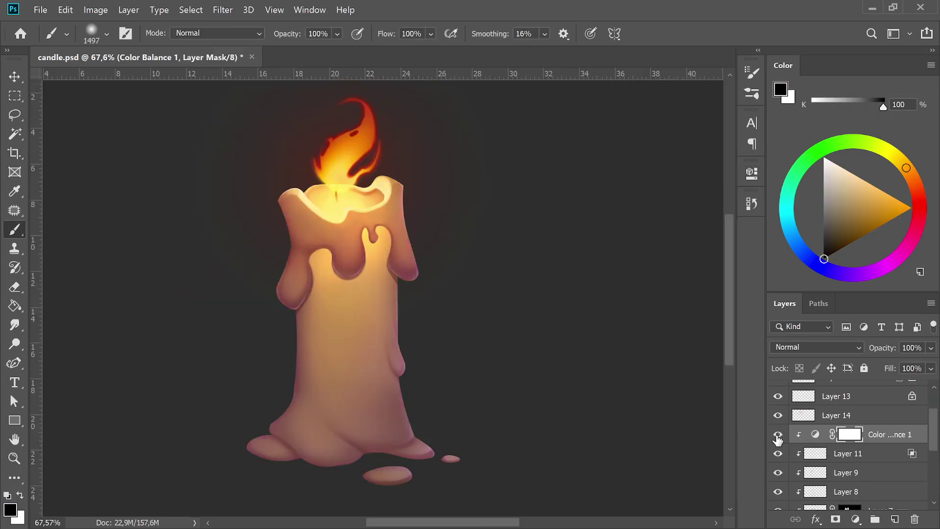